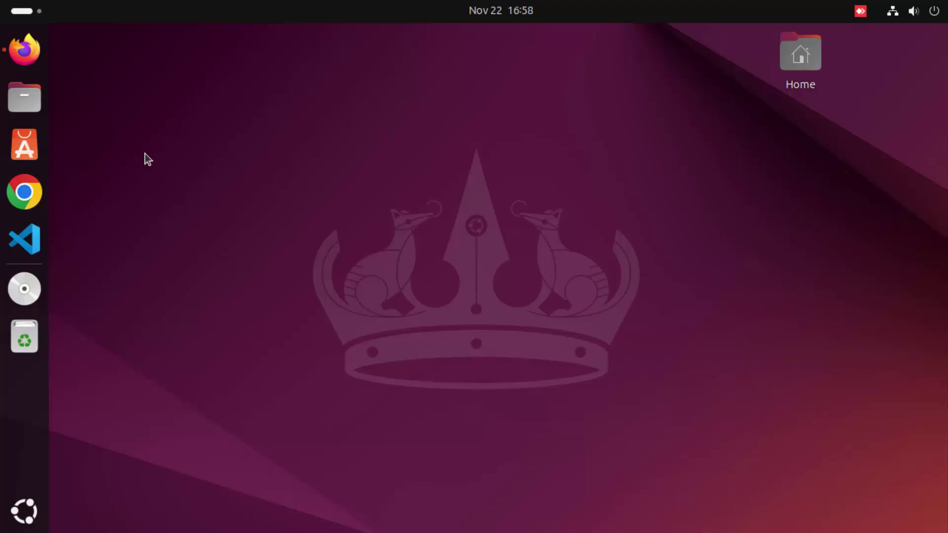
- Switch to Firefox, open Docker's official site from the search results and follow the Docker Desktop download for Linux
left_click(28, 53)
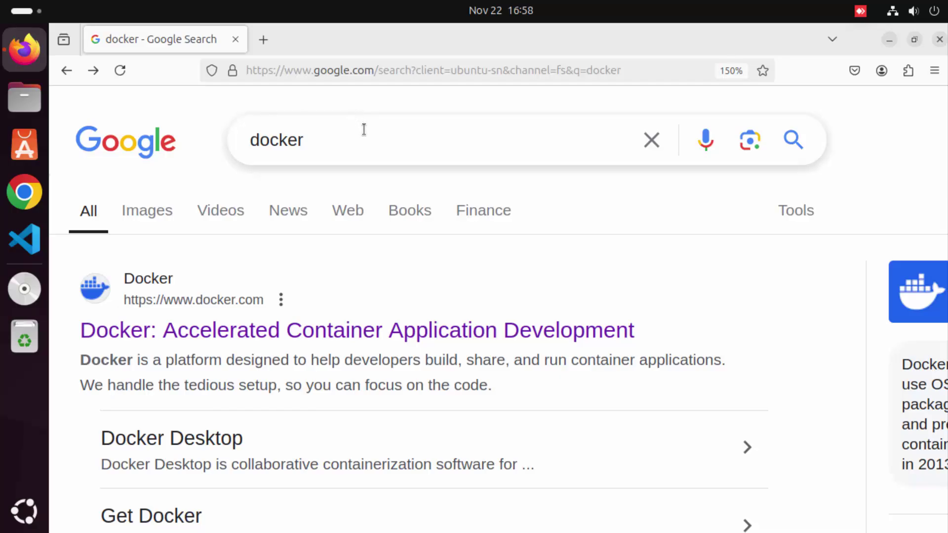
left_click(363, 334)
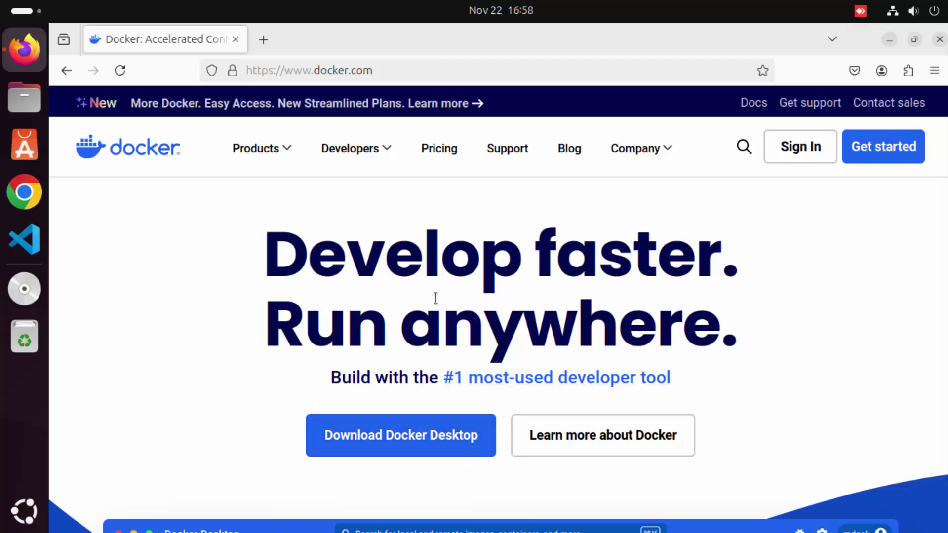
scroll(435, 298, "down", 4)
mouse_move(446, 243)
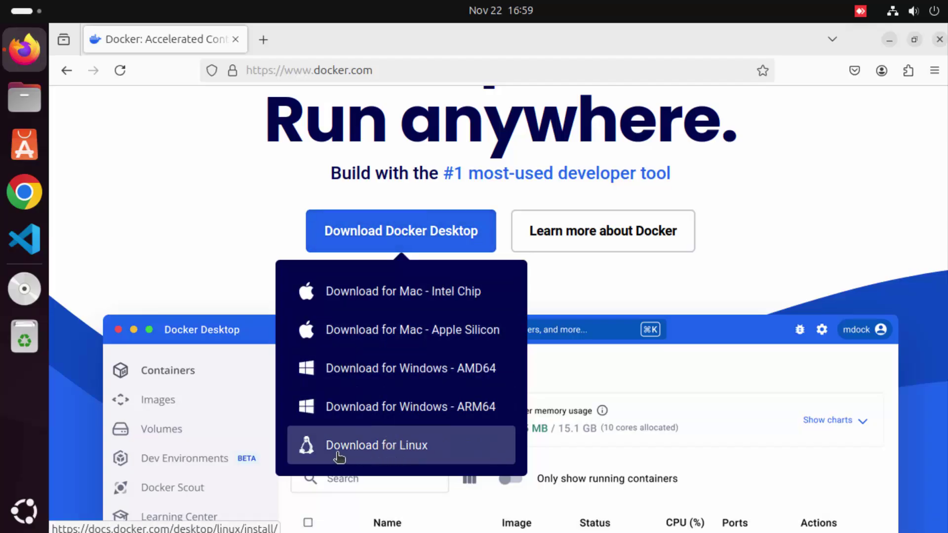
left_click(408, 455)
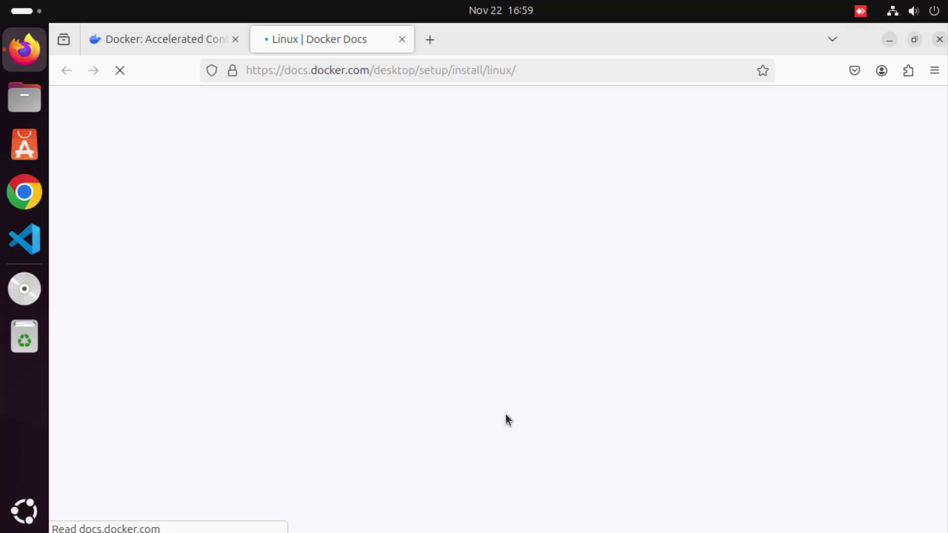
- Open the Ubuntu page from the supported platforms and review its prerequisites and Docker Desktop install instructions
scroll(454, 313, "down", 10)
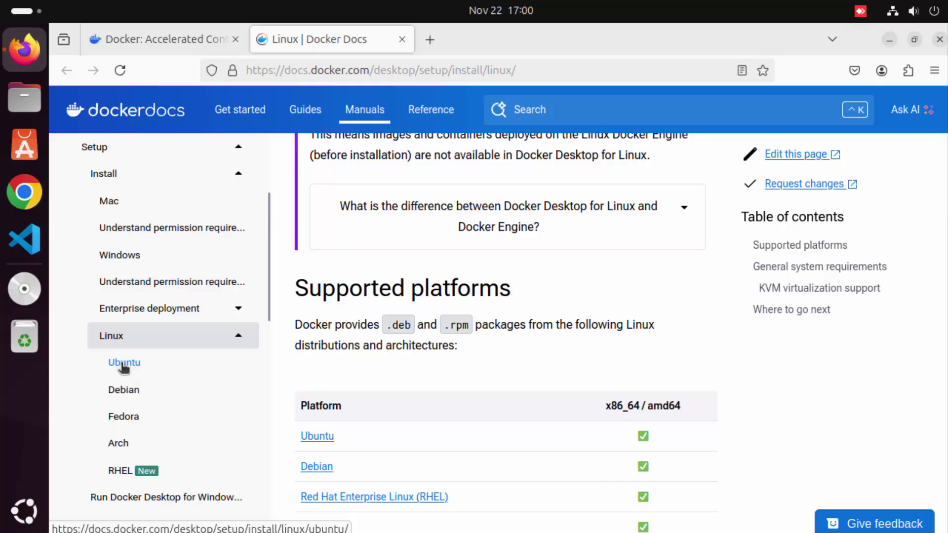
left_click(318, 436)
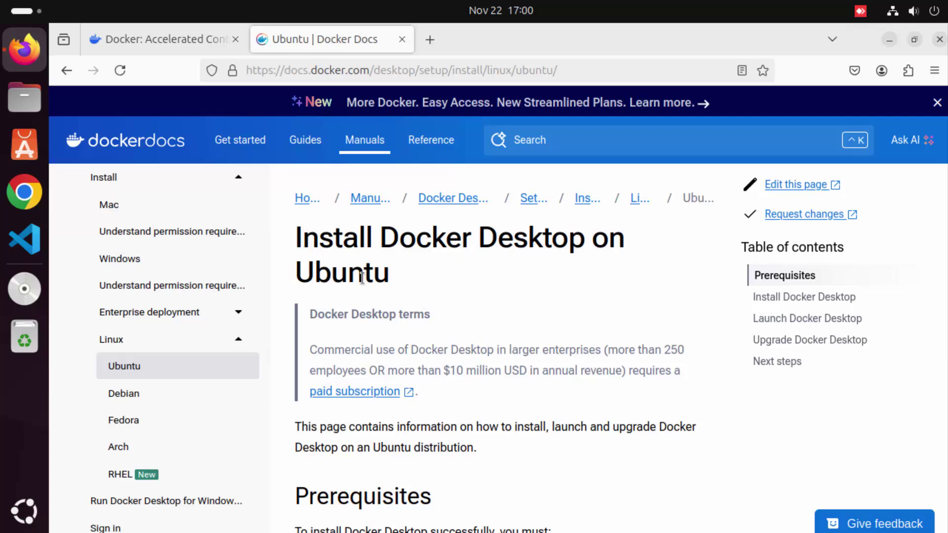
scroll(436, 296, "down", 5)
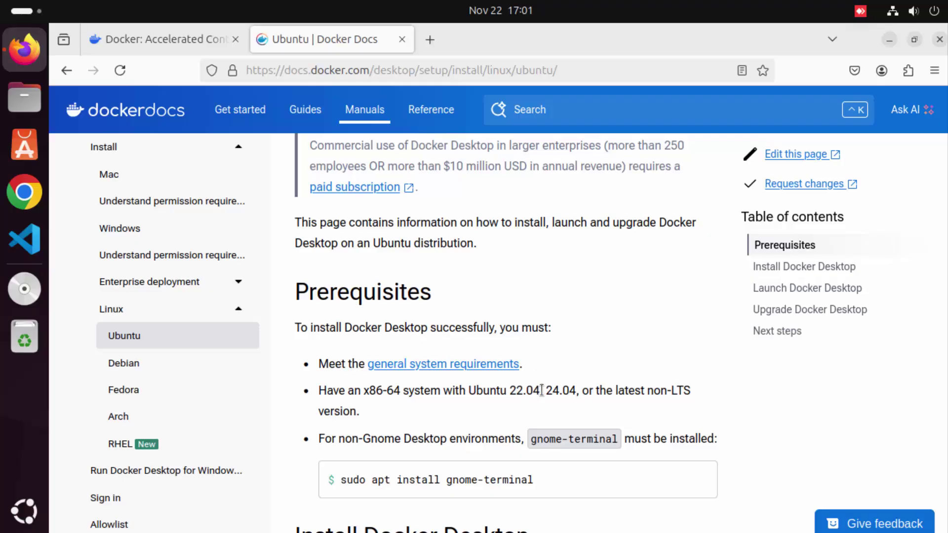
scroll(563, 355, "down", 2)
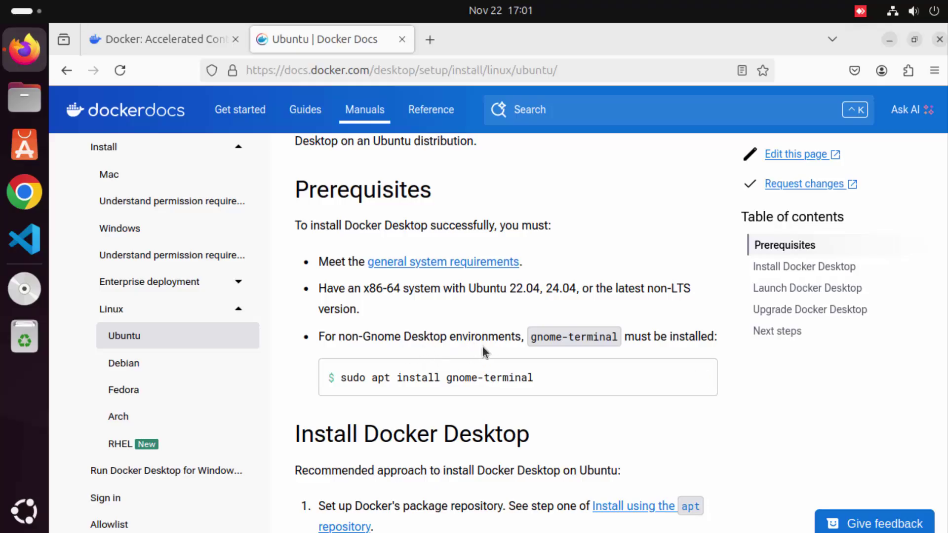
scroll(482, 346, "down", 4)
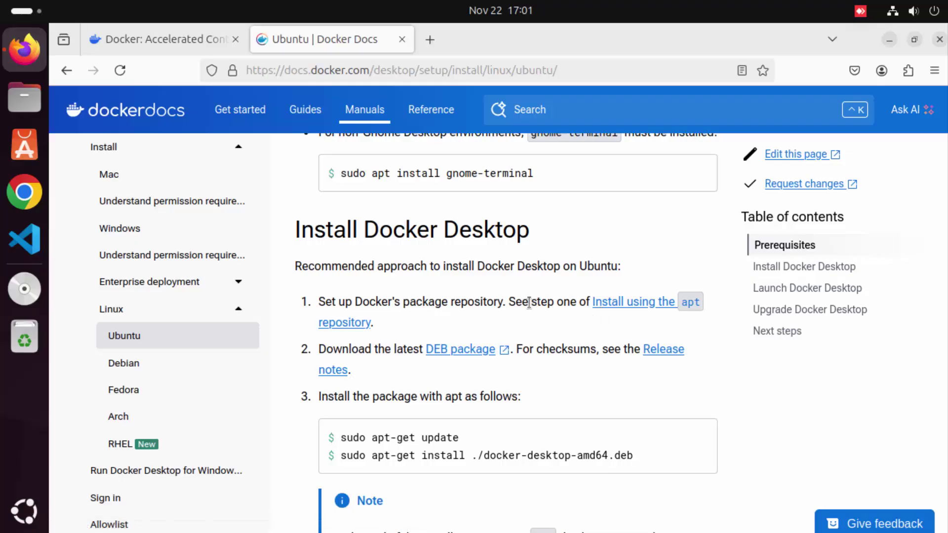
- Open the "Install using the apt repository" instructions in a separate browser tab and switch to it
left_click_drag(528, 301, 581, 302)
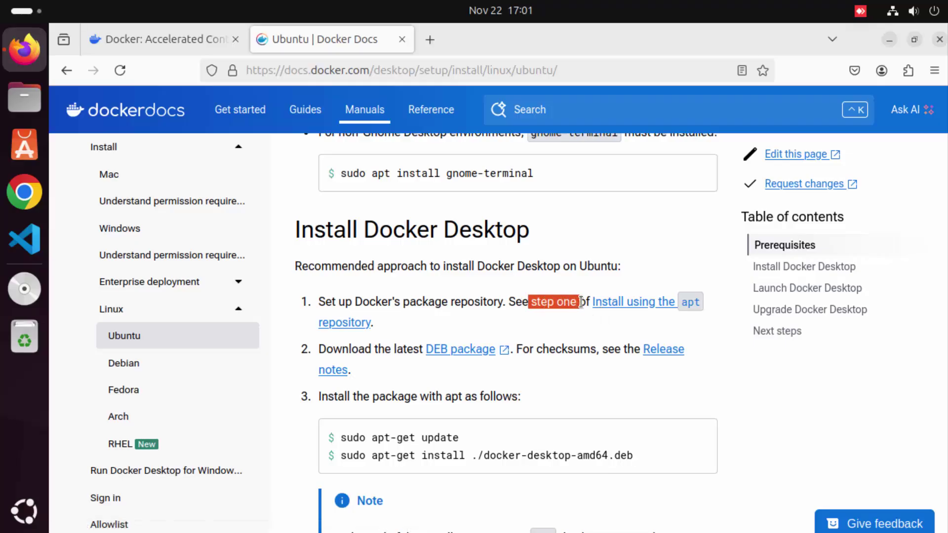
middle_click(631, 303)
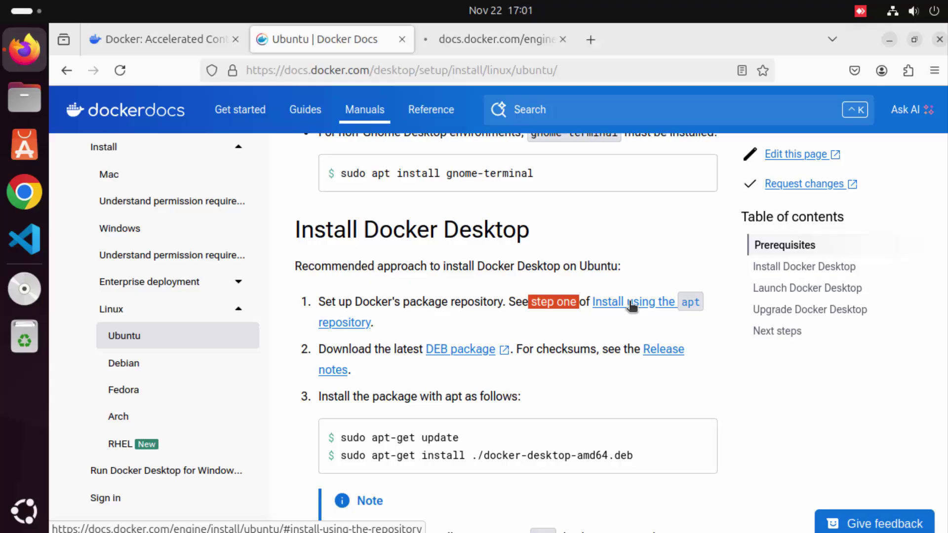
left_click(460, 46)
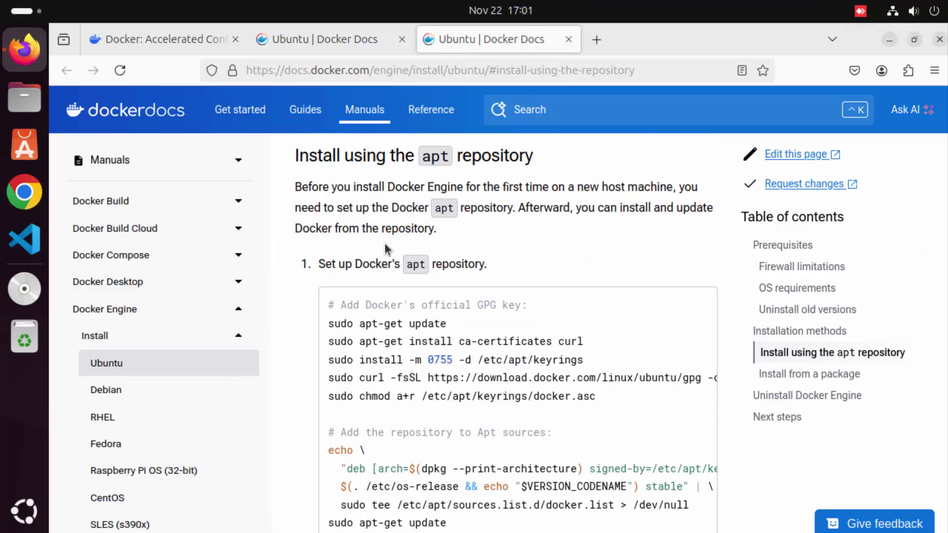
- Copy the whole command block for setting up Docker's apt repository
left_click_drag(320, 262, 484, 265)
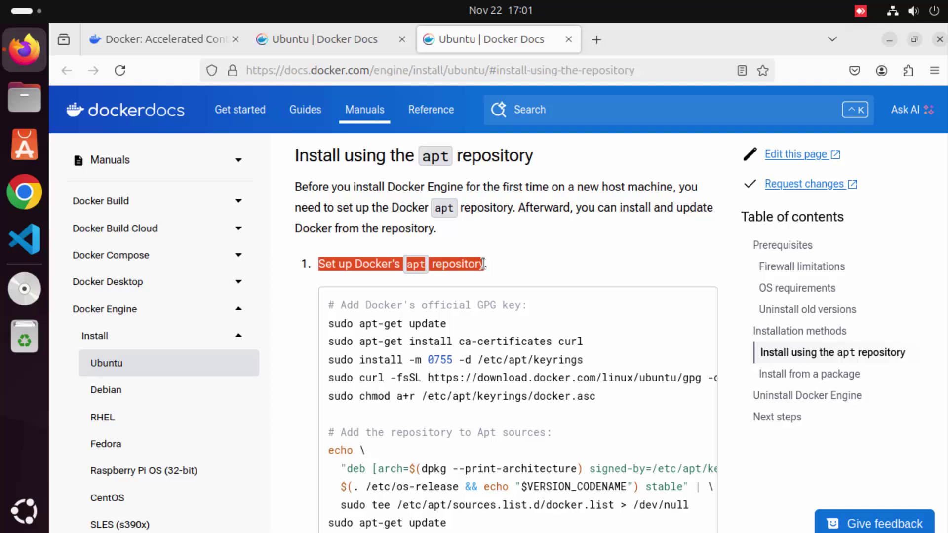
left_click(340, 267)
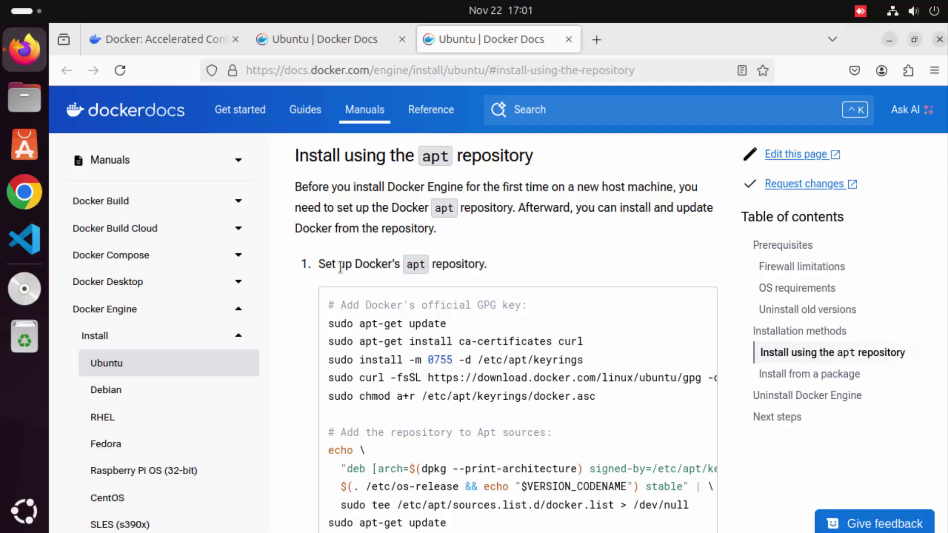
double_click(455, 268)
scroll(455, 268, "down", 4)
scroll(547, 232, "up", 2)
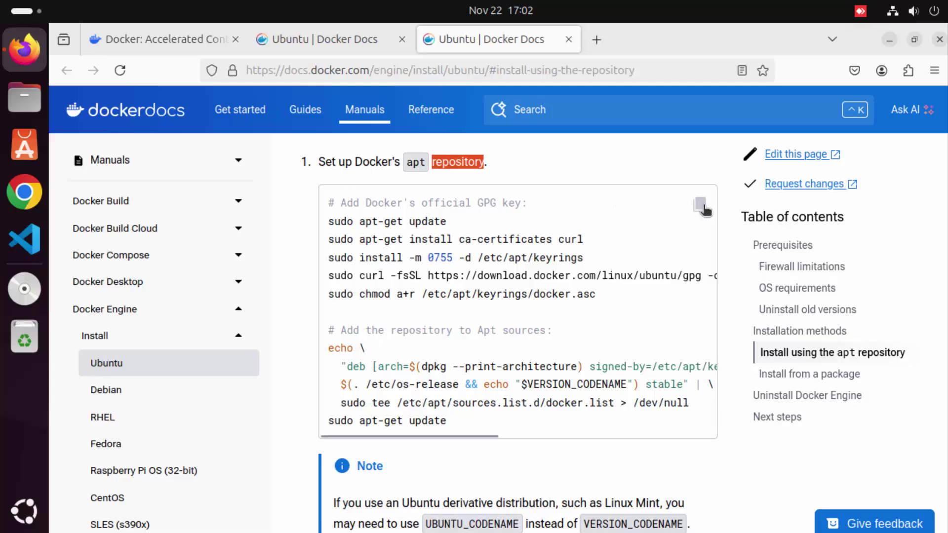
left_click(700, 205)
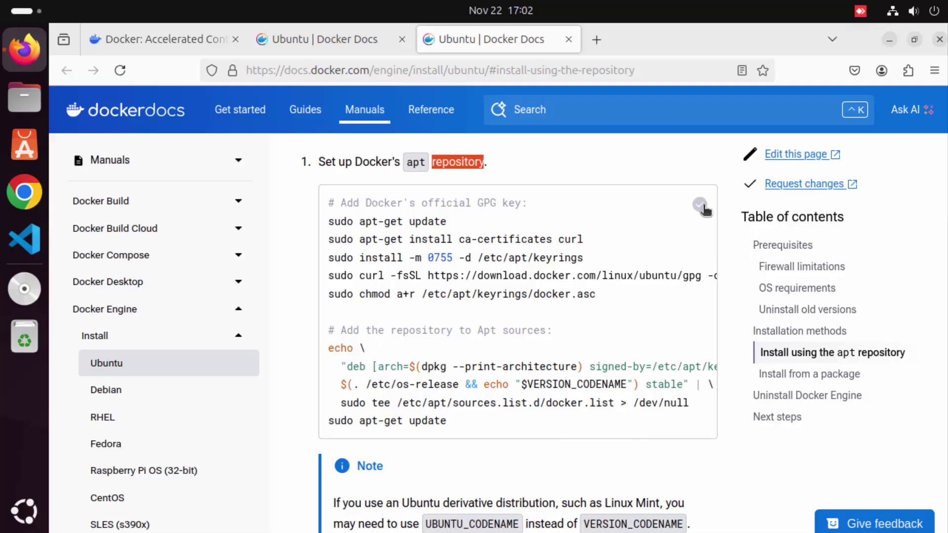
- Minimize the browser, open a terminal and change into the Downloads directory
left_click(889, 39)
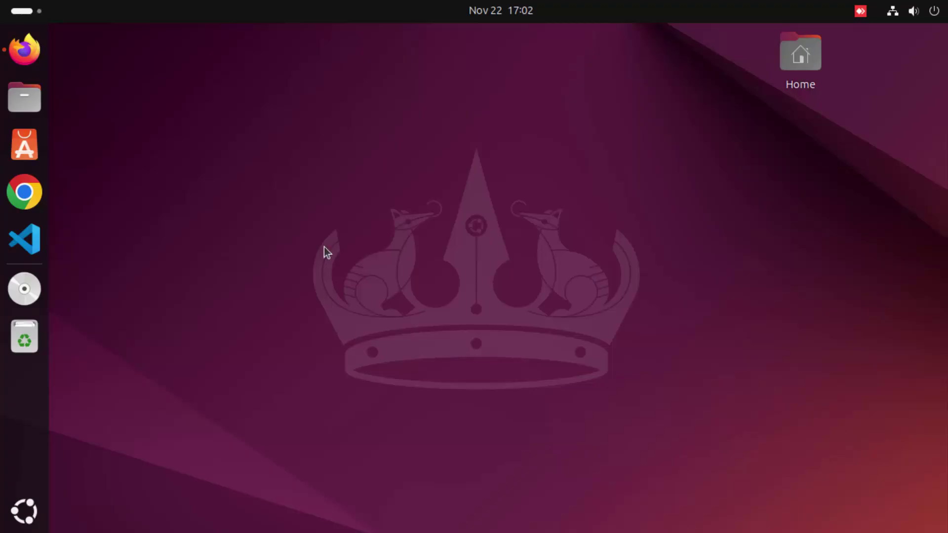
key("ctrl+alt+t")
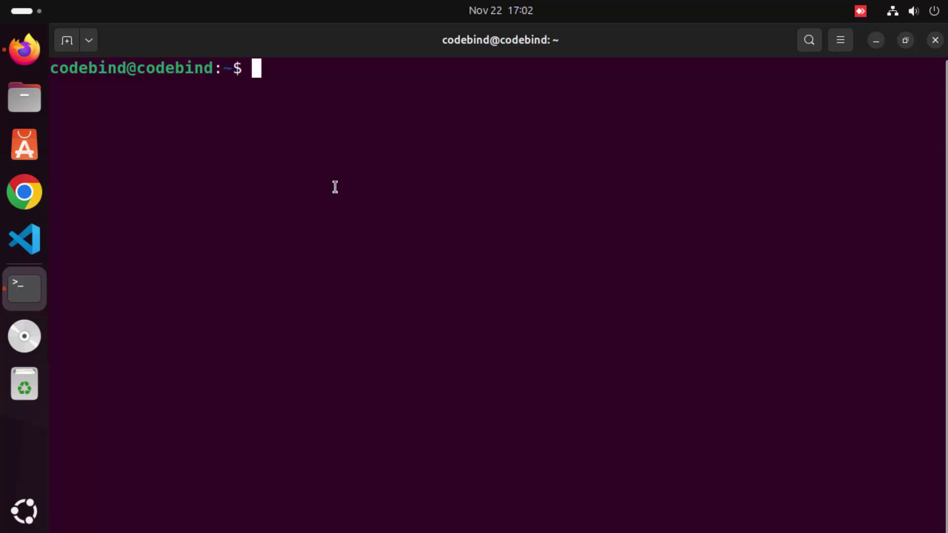
type("cd ")
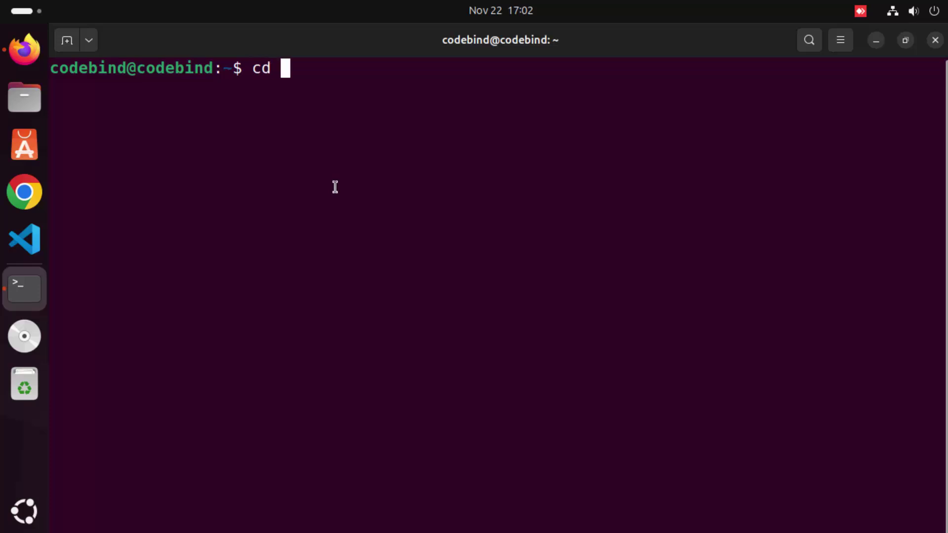
type("Down")
key("Tab")
key("Return")
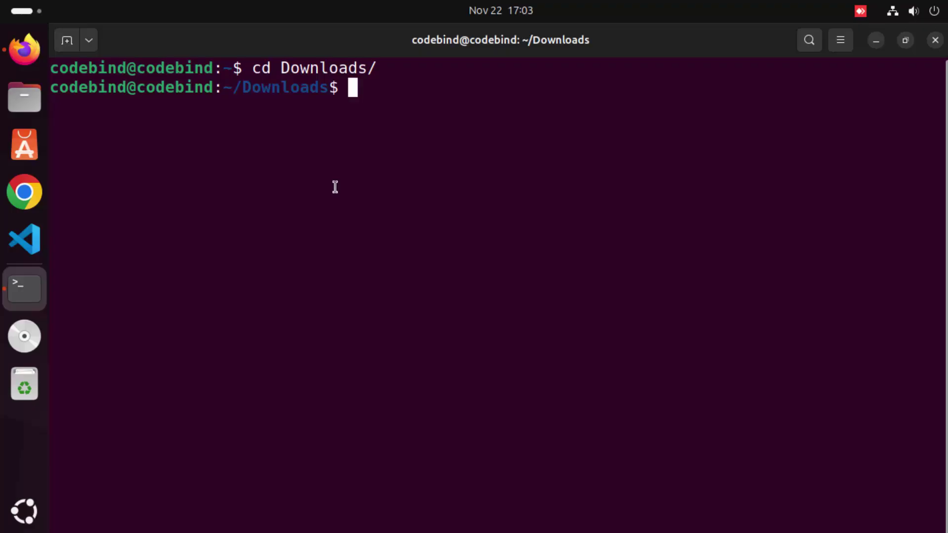
- Create an empty file named install_docker.sh with the touch command
type("touch")
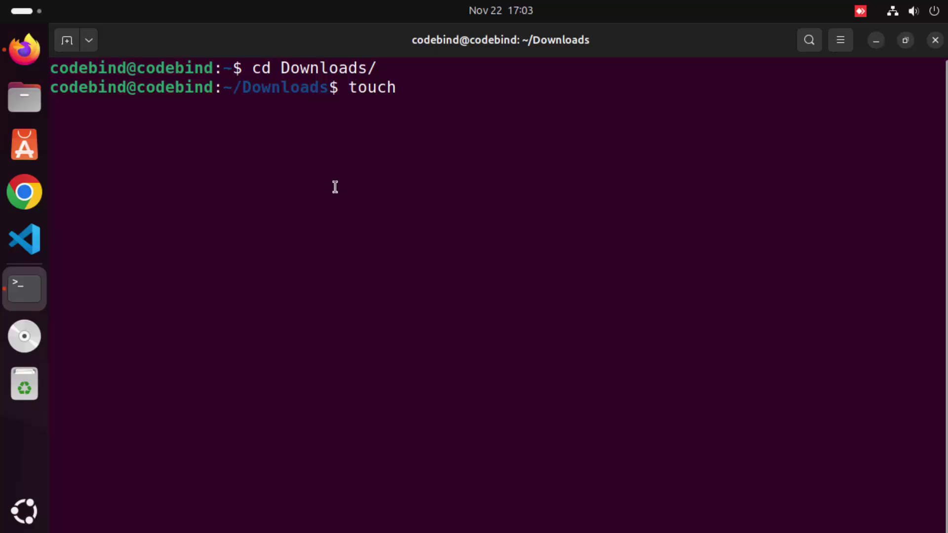
type("in")
type("sta")
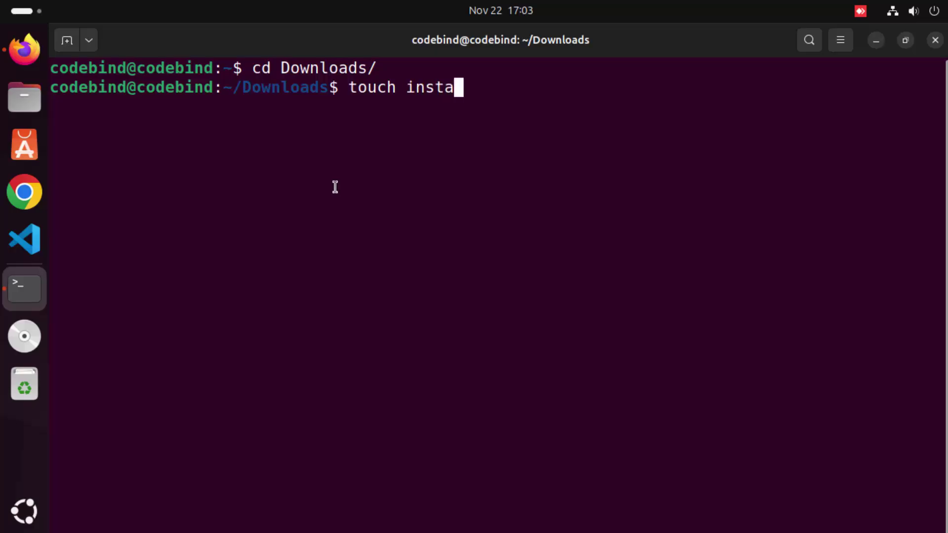
type("ll_doc")
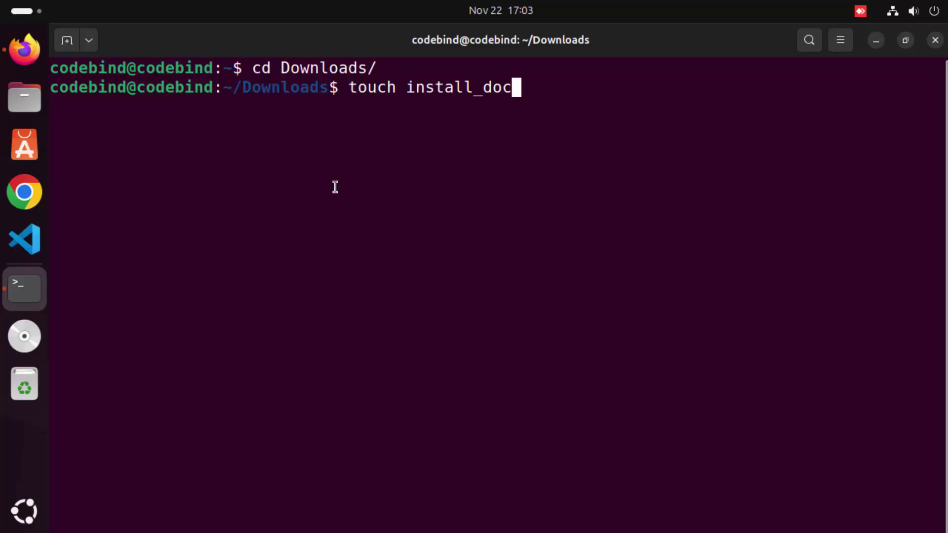
type("ker.sh")
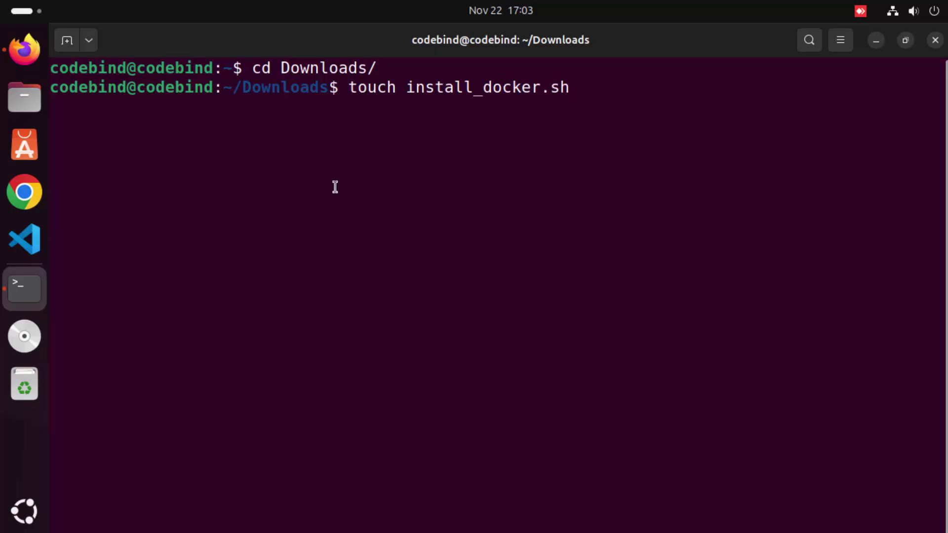
key("Return")
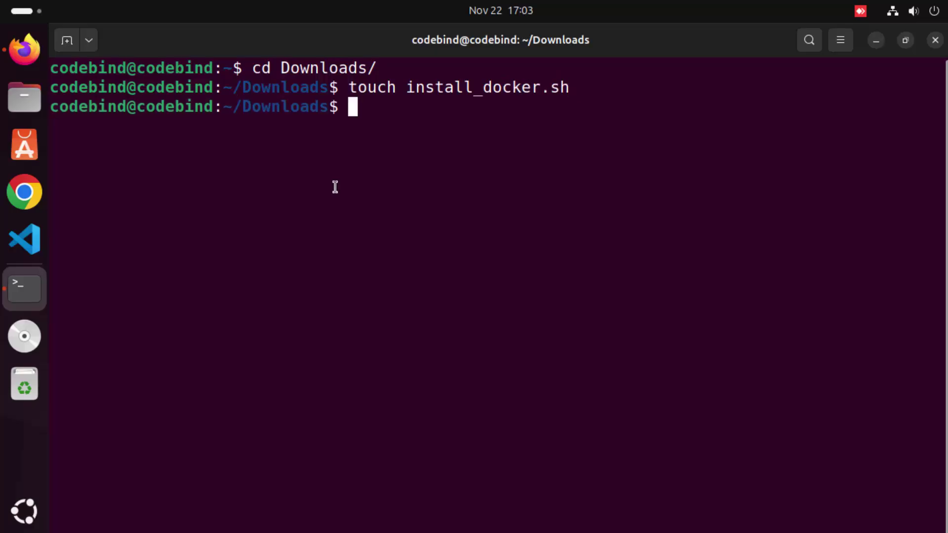
- List the contents of the Downloads directory with ls and check for the install_docker.sh script
type("ls")
key("Return")
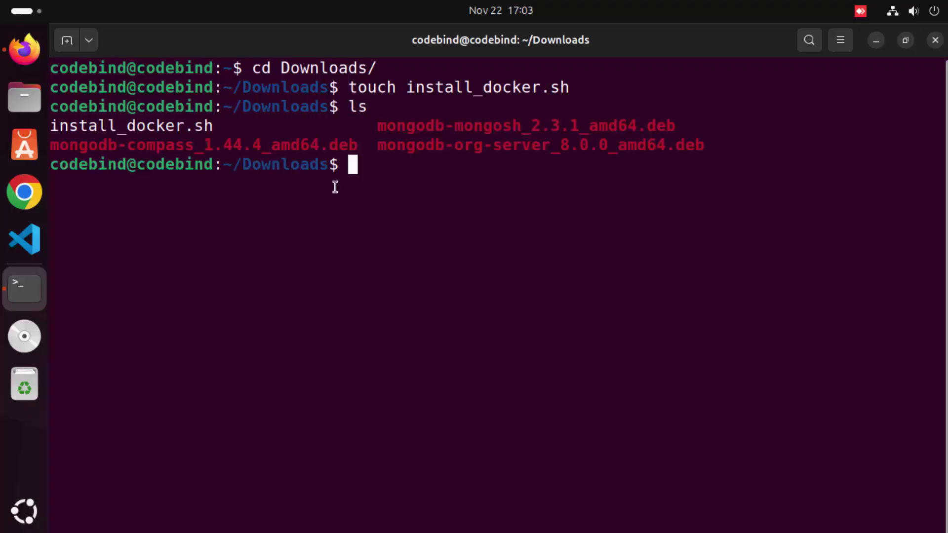
triple_click(96, 121)
double_click(97, 122)
left_click(429, 175)
- Show the details of install_docker.sh with ls -al and examine its permissions
type("ls ")
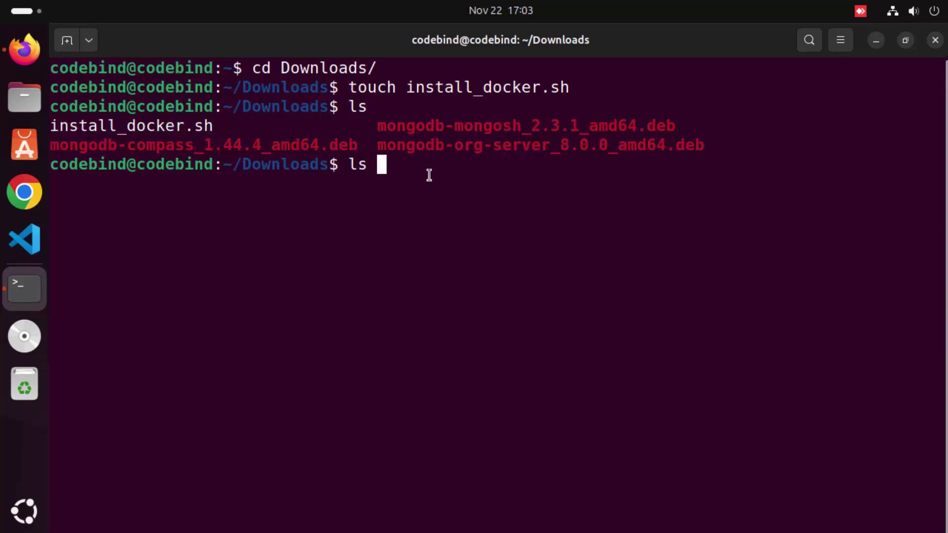
type("-al i")
key("Tab")
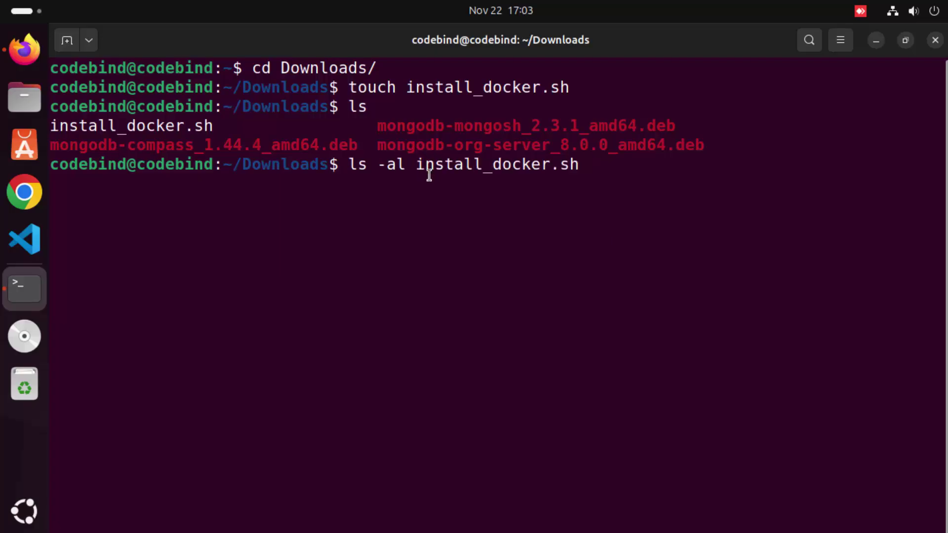
key("Return")
right_click(429, 176)
left_click(114, 189)
double_click(114, 188)
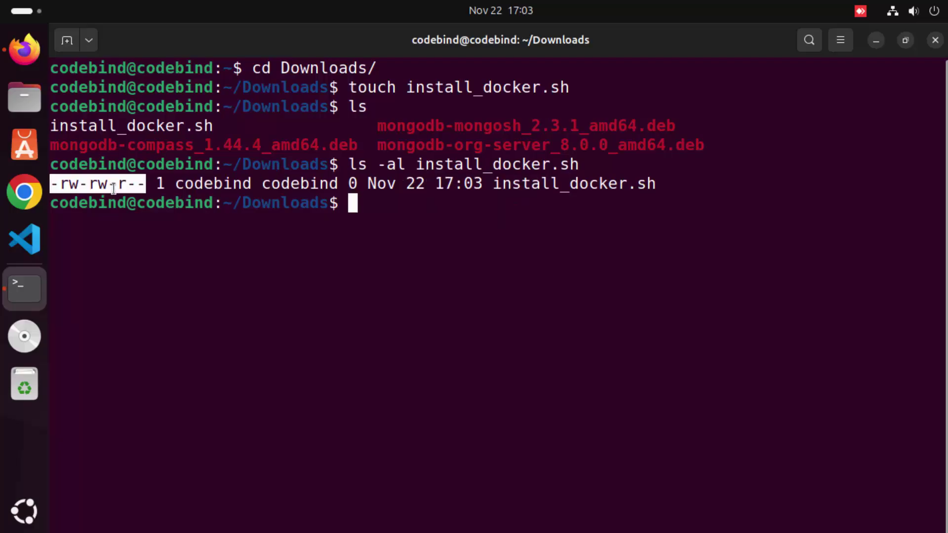
left_click(389, 226)
- Make install_docker.sh executable with chmod +x
type("chmo")
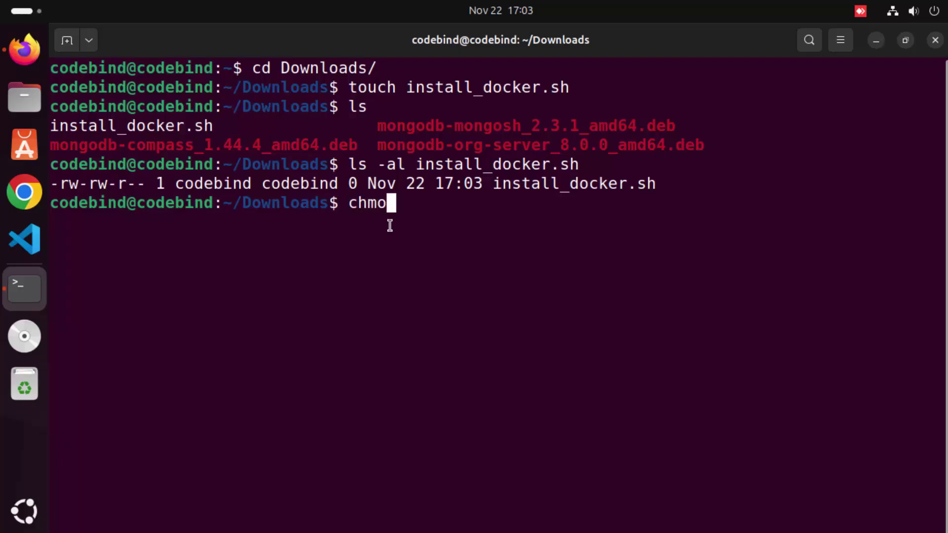
type("d +x ins")
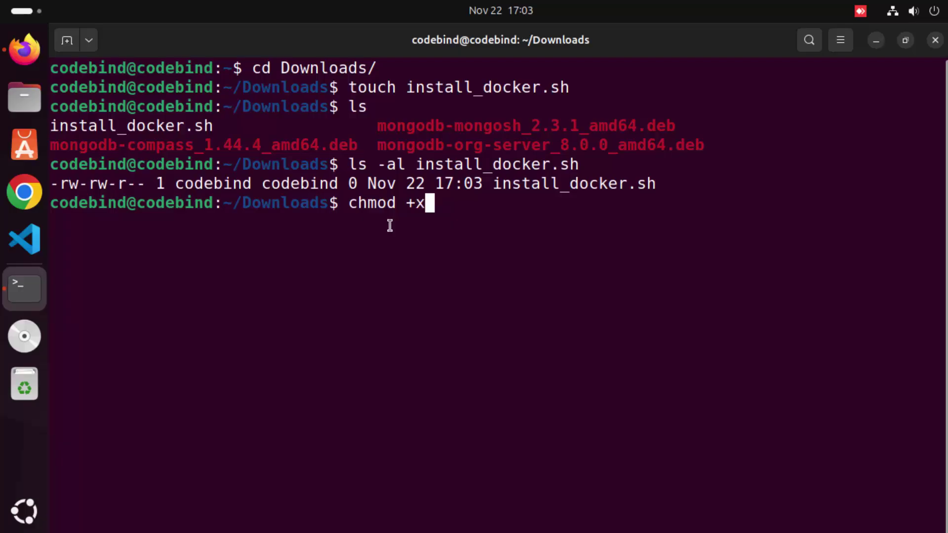
key("Tab")
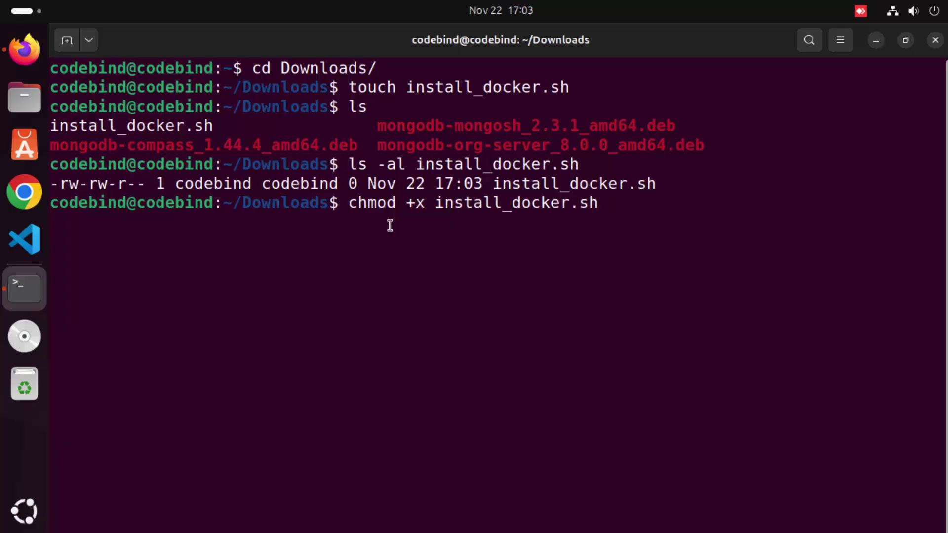
key("Return")
- Rerun ls -al on install_docker.sh and check its execute permissions
key("Up")
key("Up")
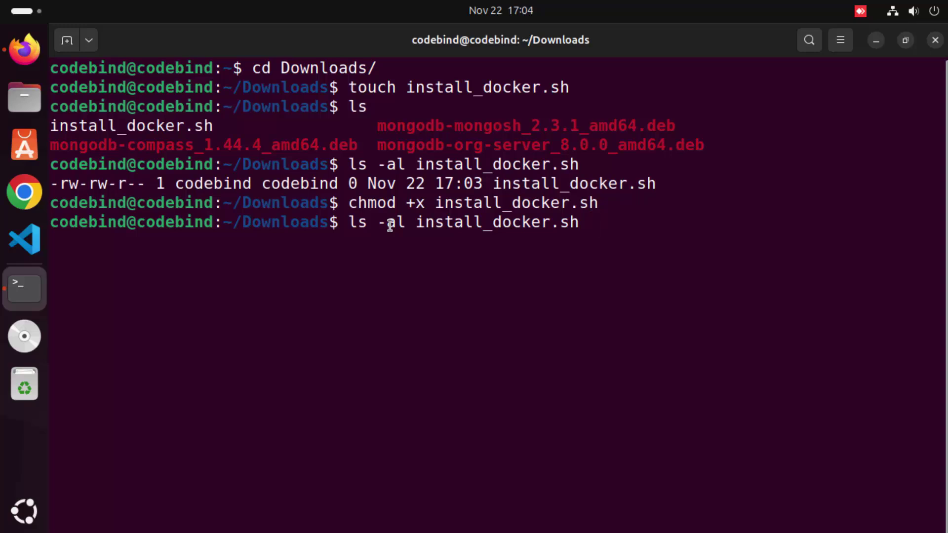
key("Return")
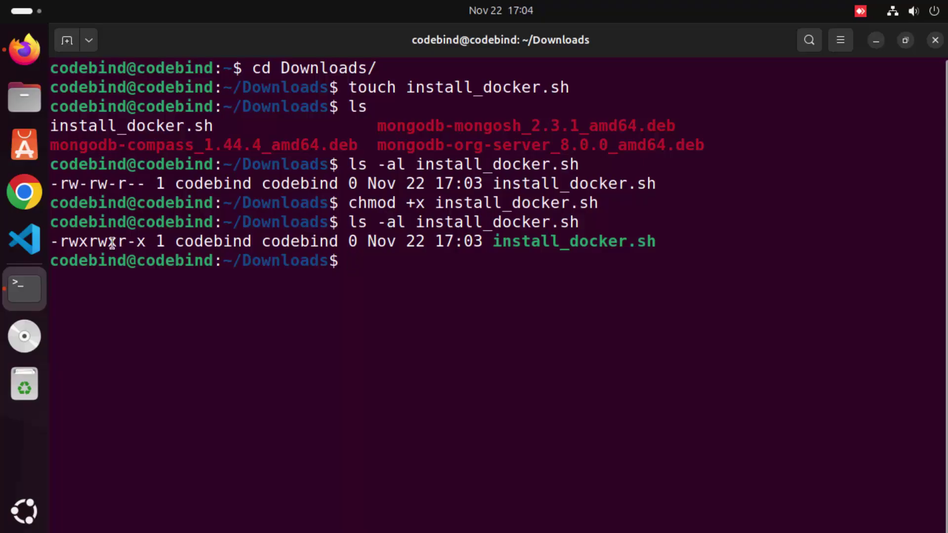
left_click_drag(78, 242, 82, 242)
left_click(466, 262)
double_click(526, 242)
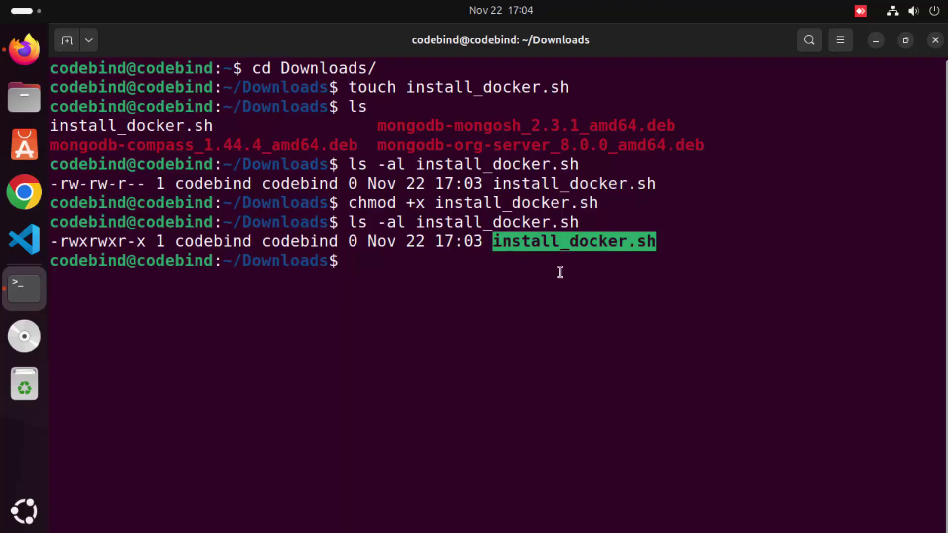
- Open install_docker.sh in Visual Studio Code with the code command and maximize the editor window
type("cod")
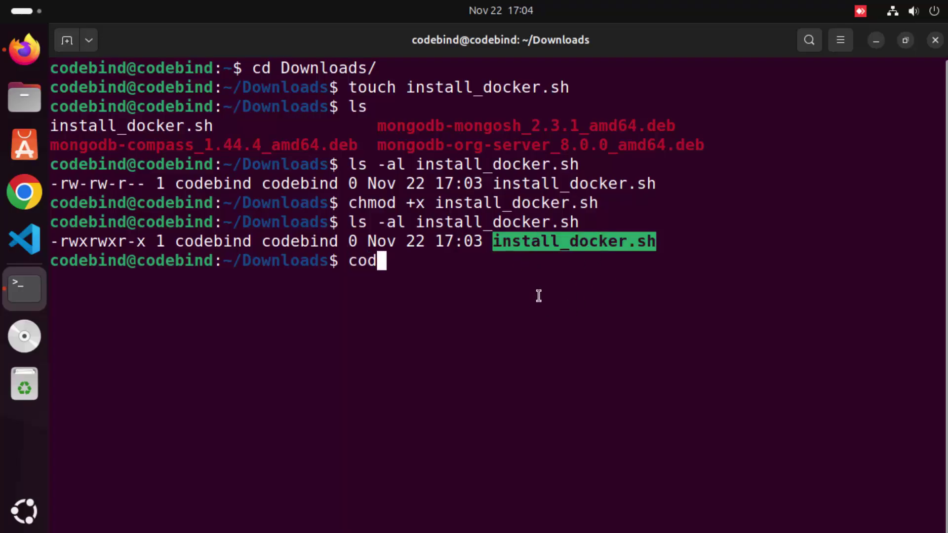
type("e in")
key("Tab")
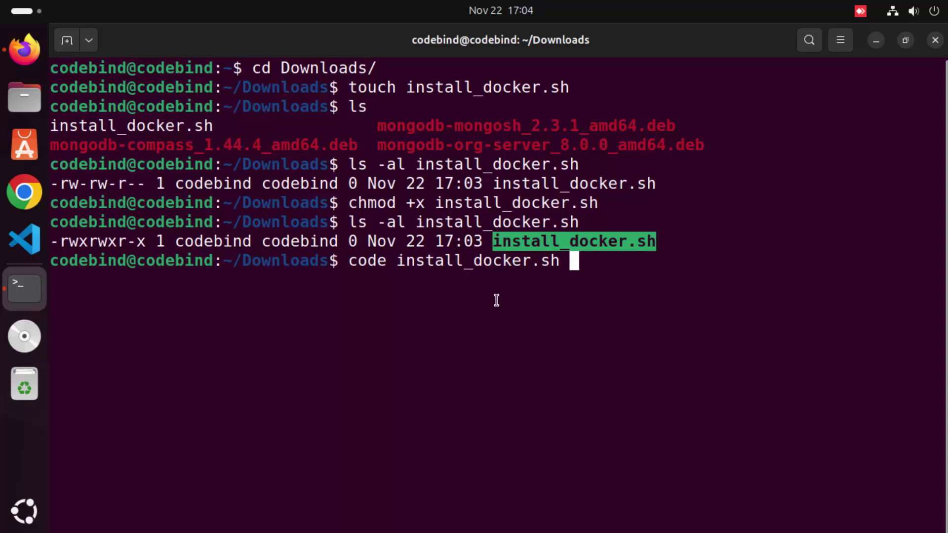
left_click(508, 265)
key("Return")
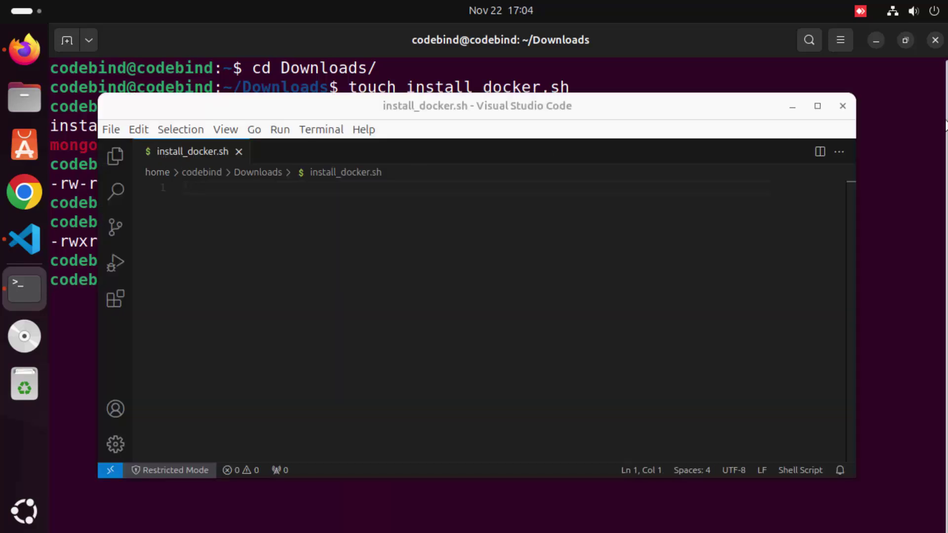
left_click(817, 106)
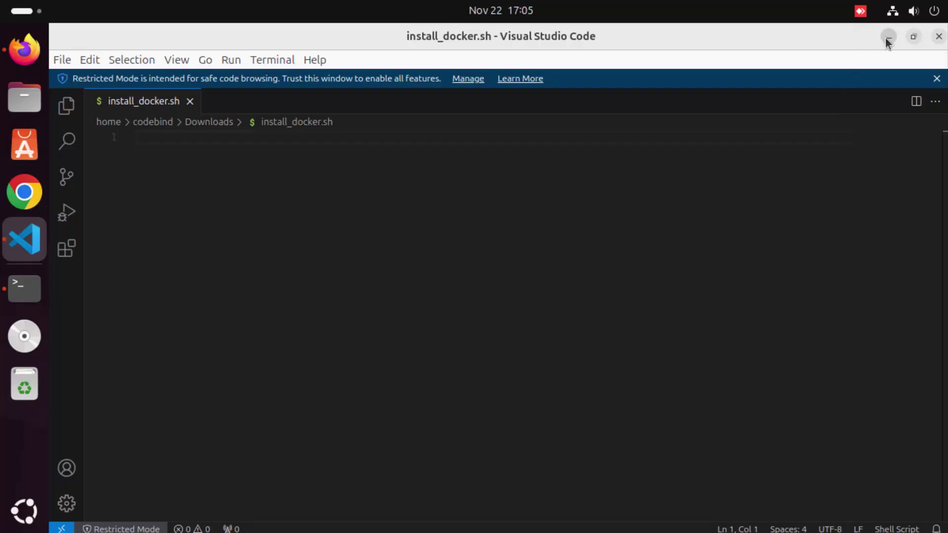
- Open install_docker.sh in the default text editor with the open command, close the editor and interrupt the terminal output
left_click(886, 37)
type("open")
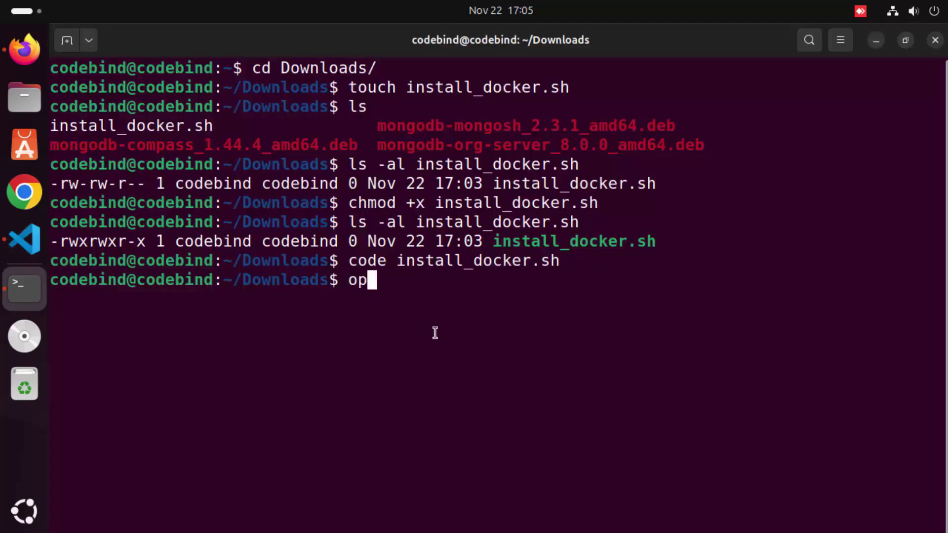
type(" in")
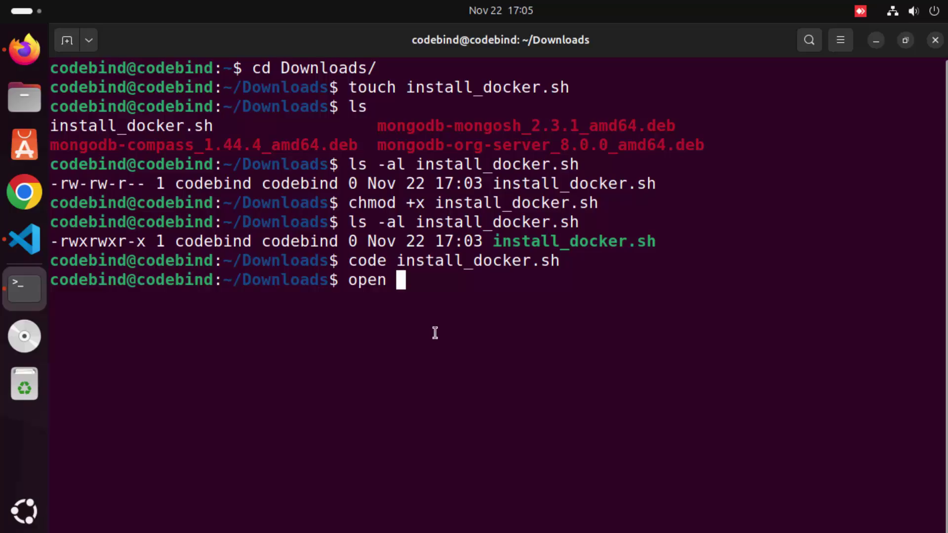
key("Tab")
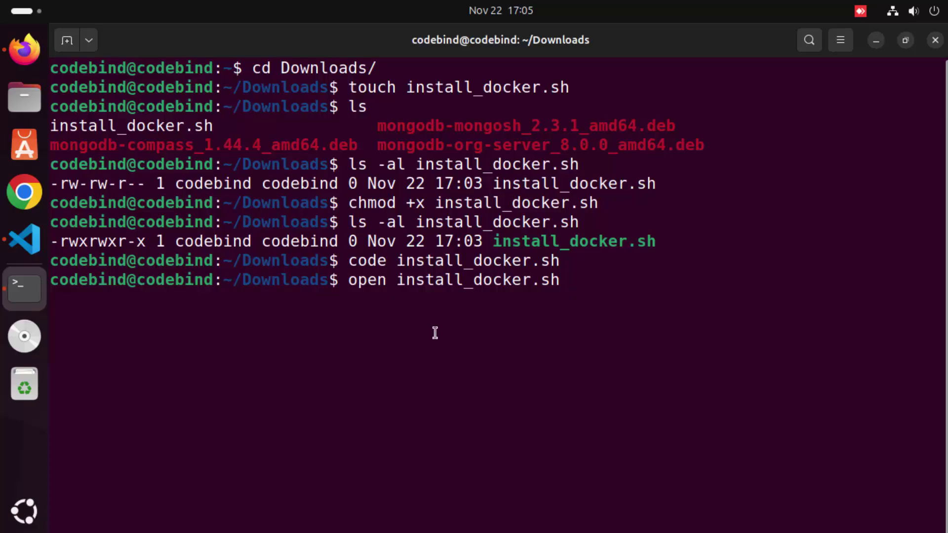
key("Return")
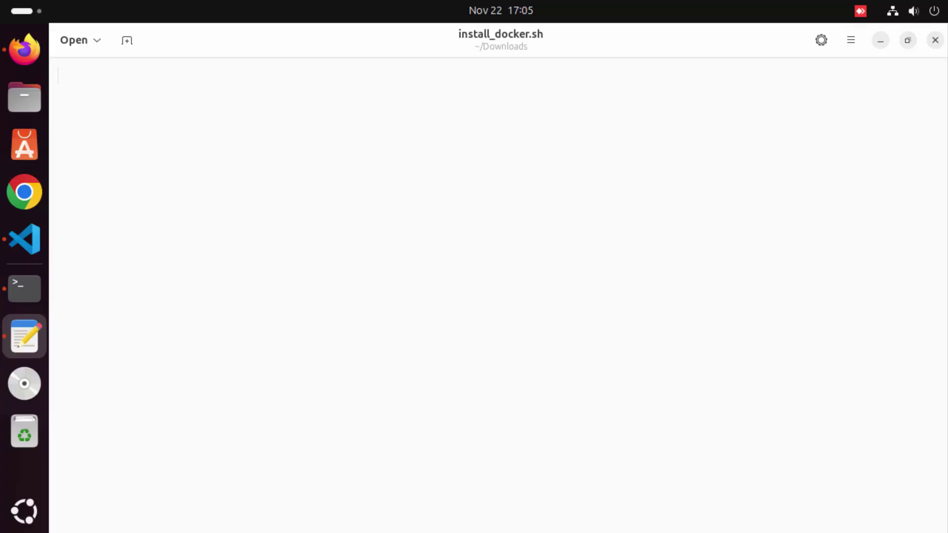
key("ctrl+q")
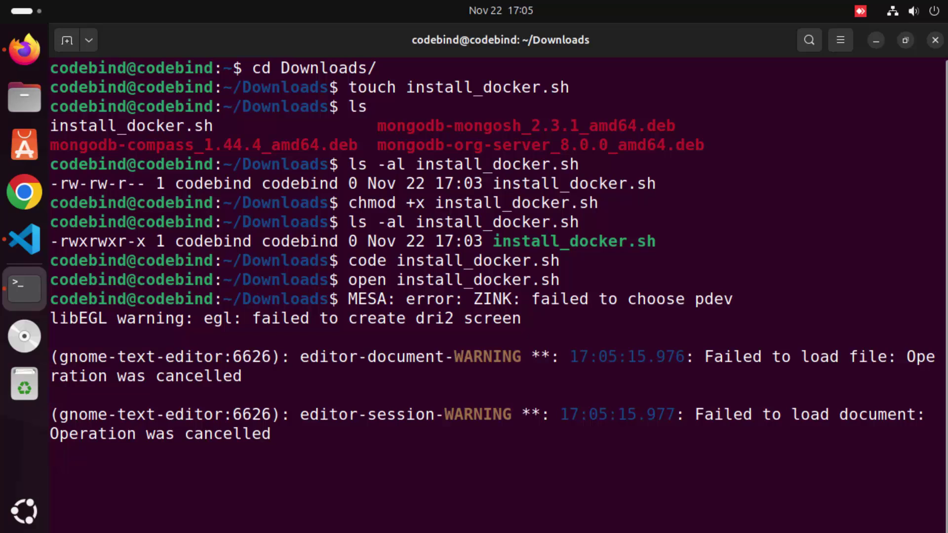
key("ctrl+c")
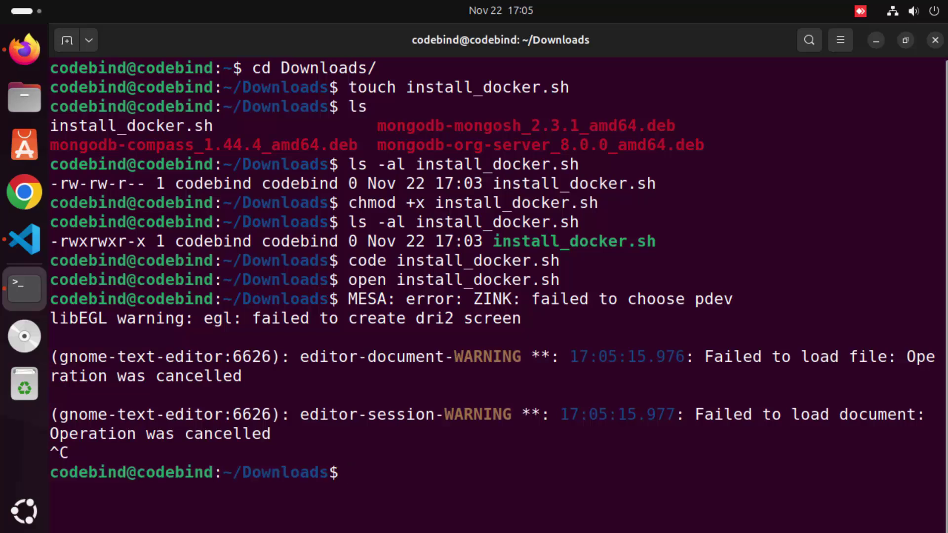
- Return to the empty install_docker.sh in Visual Studio Code, dismiss the update notification and enlarge the interface text
left_click(24, 239)
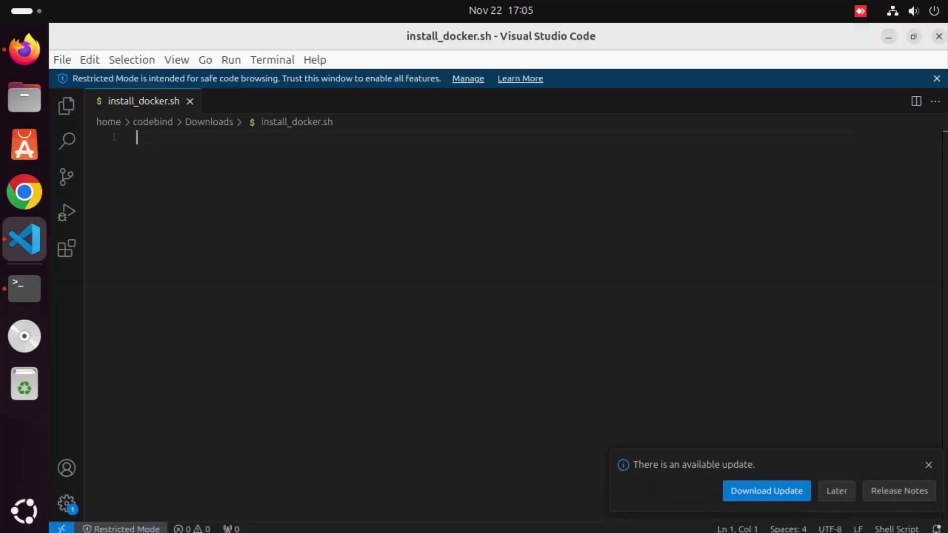
left_click(928, 465)
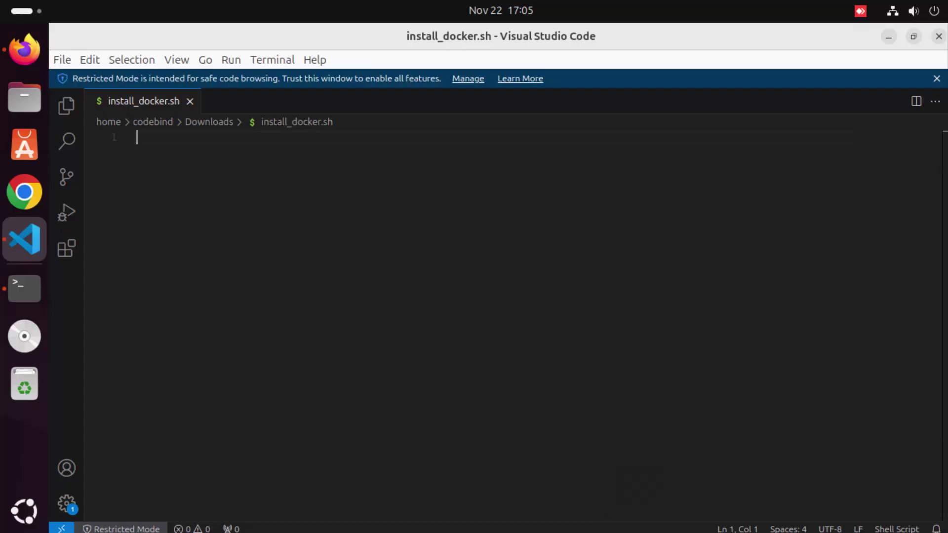
key("ctrl+equal")
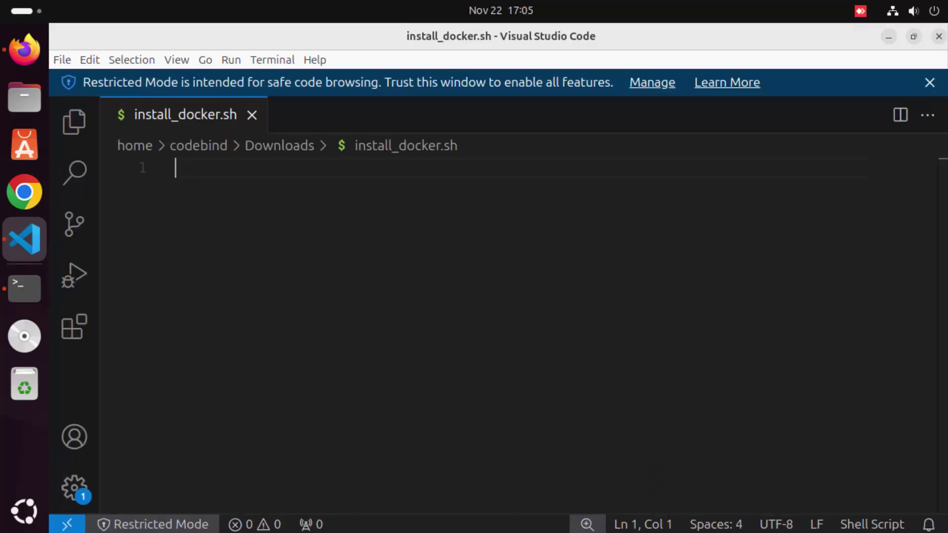
- Copy the apt repository setup commands from the Docker Docs page in Firefox into install_docker.sh in Visual Studio Code and save the file
left_click(24, 50)
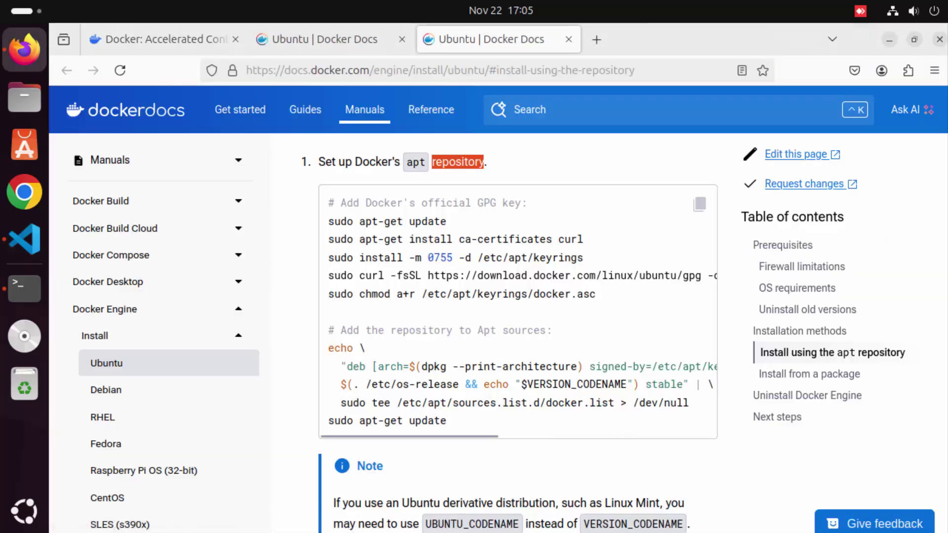
left_click(700, 204)
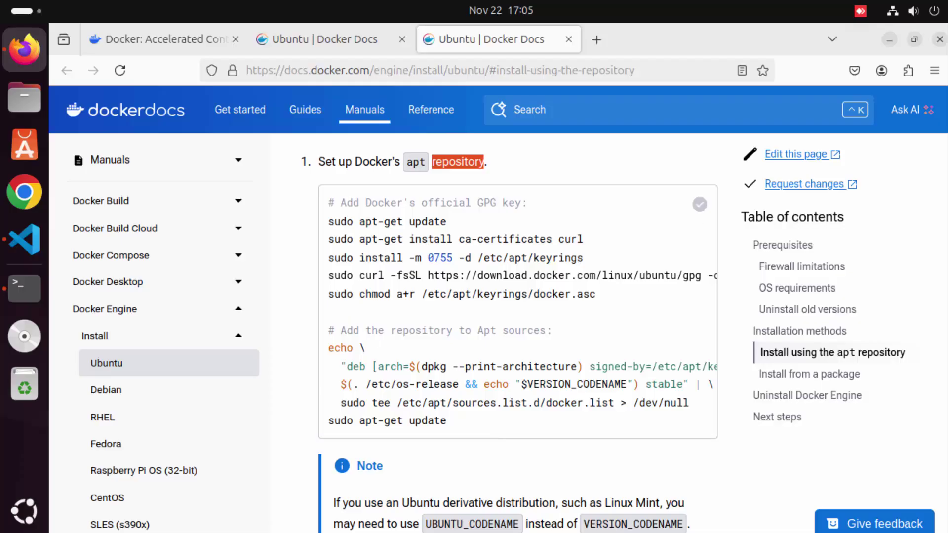
left_click(24, 239)
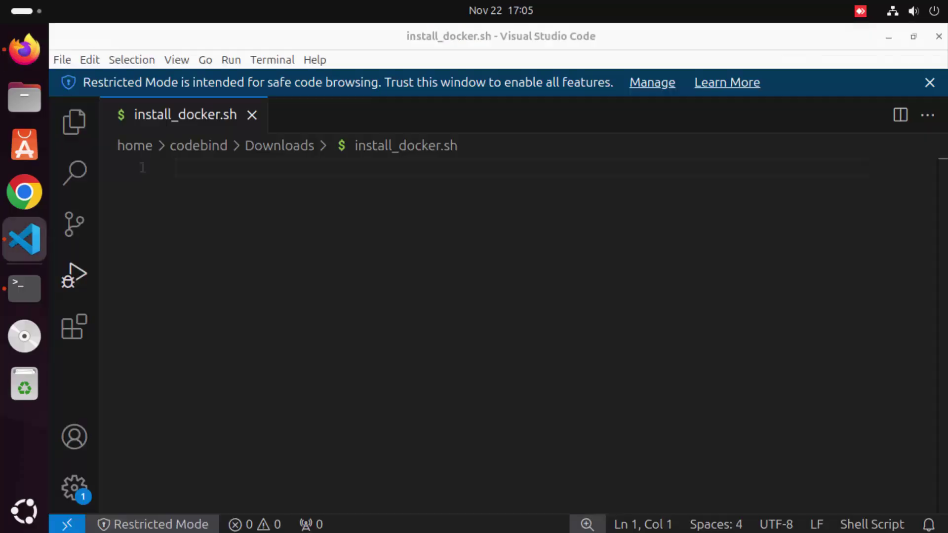
key("ctrl+v")
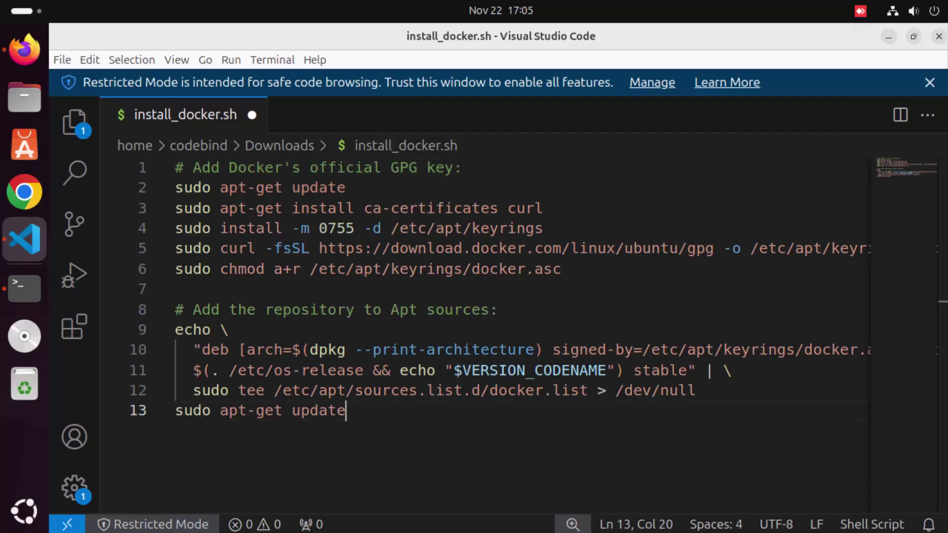
key("ctrl+s")
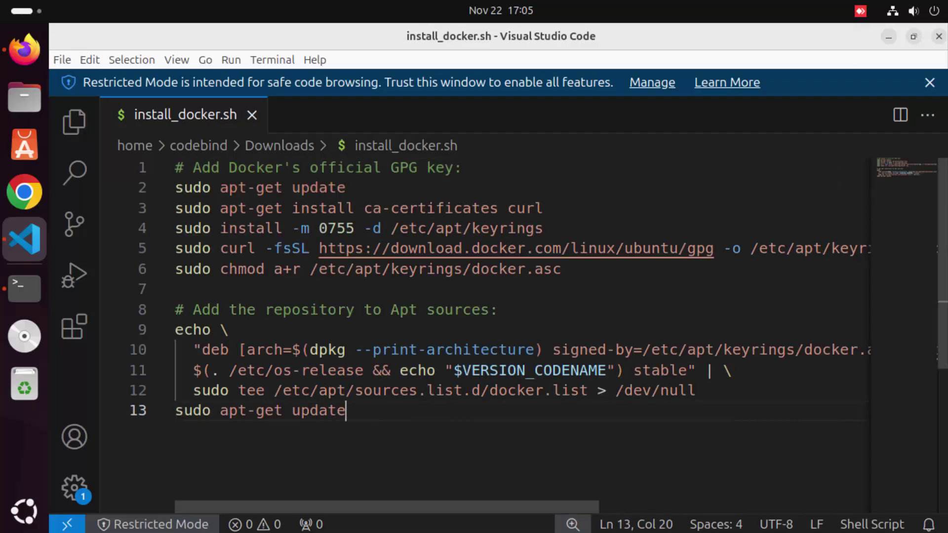
left_click(526, 208)
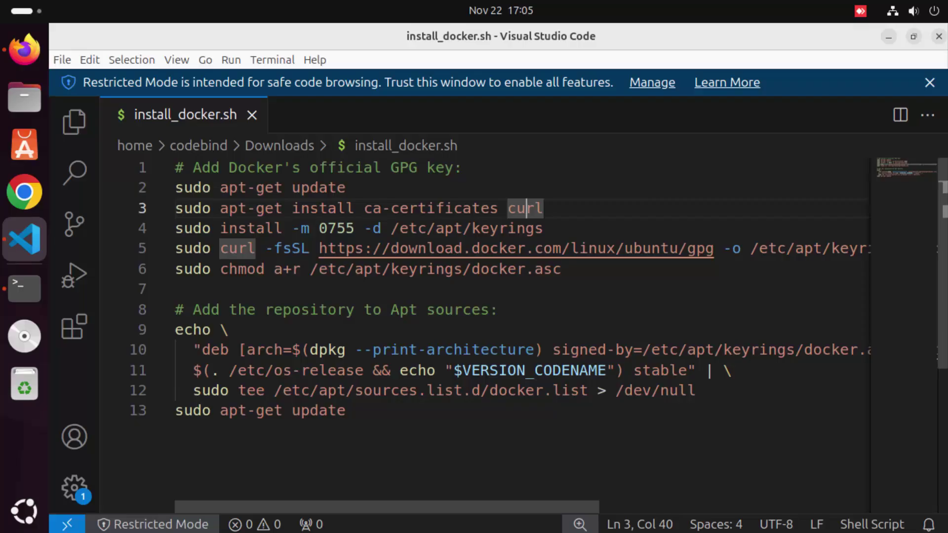
- Switch to the terminal, clear it and list the contents of the Downloads directory with ls
key("alt+Tab")
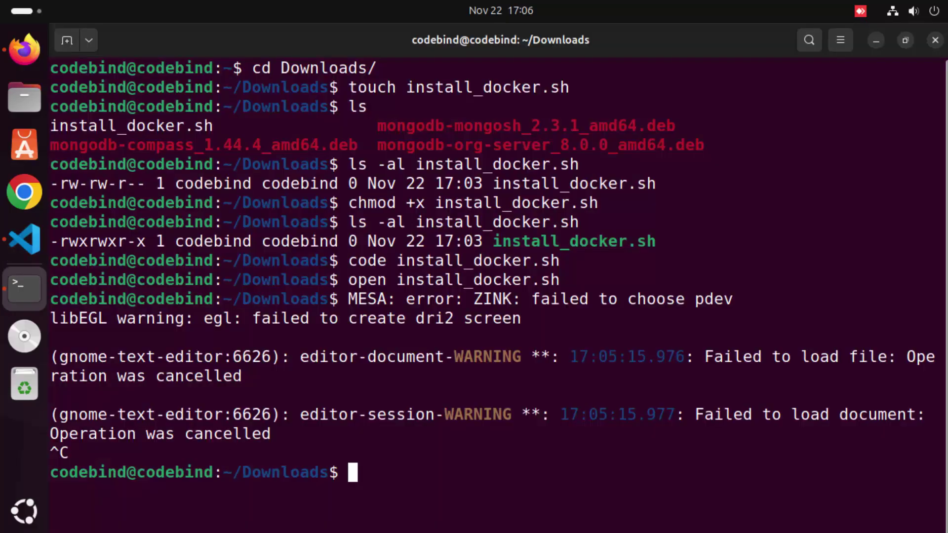
type("clear")
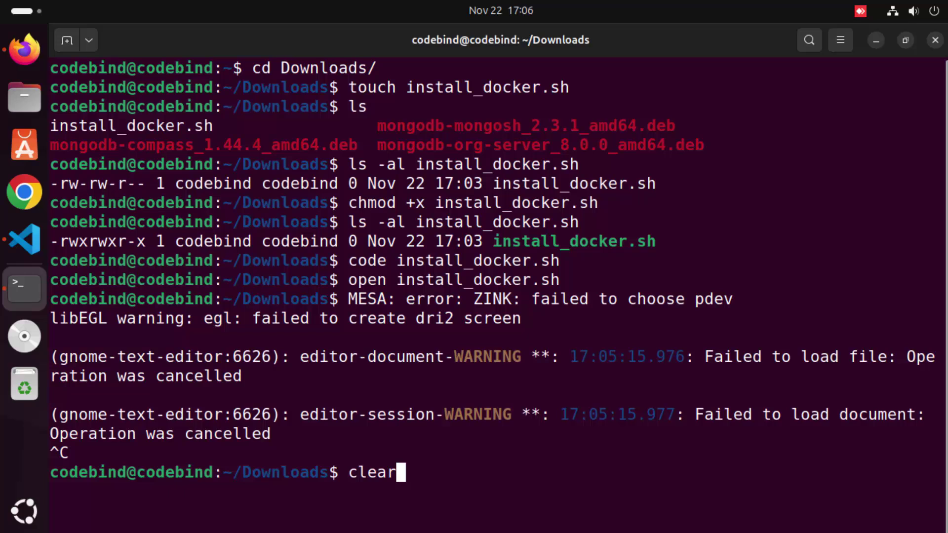
key("Return")
type("ls")
key("Return")
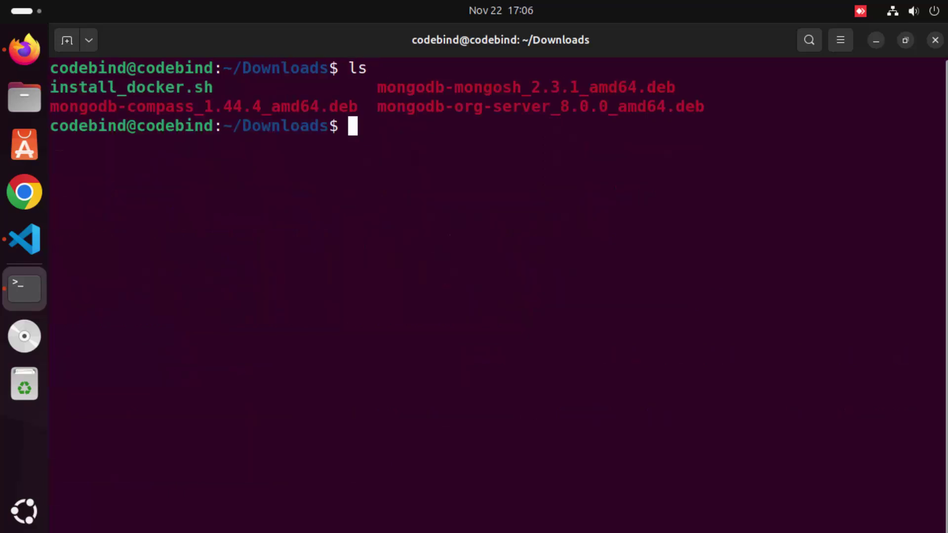
- Run ./install_docker.sh and enter the sudo password for the account
type("./i")
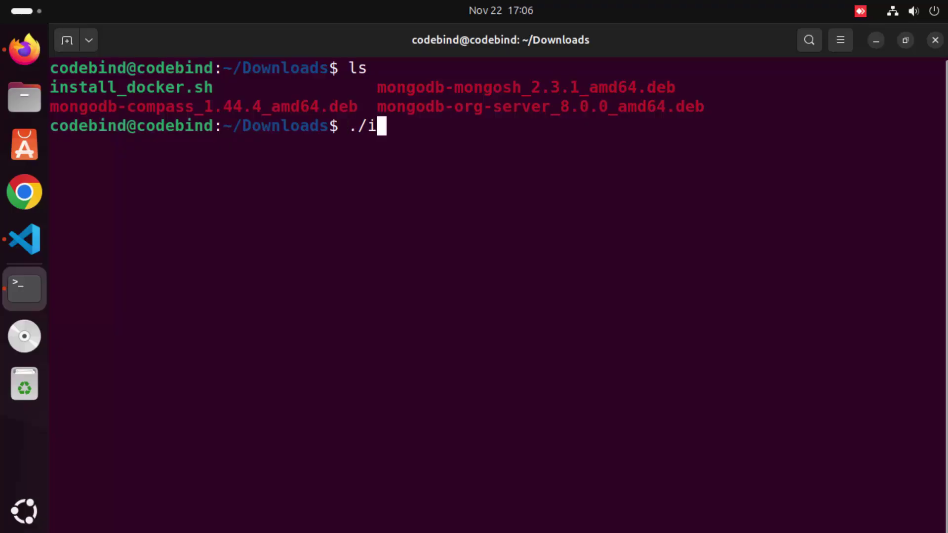
key("Tab")
key("Return")
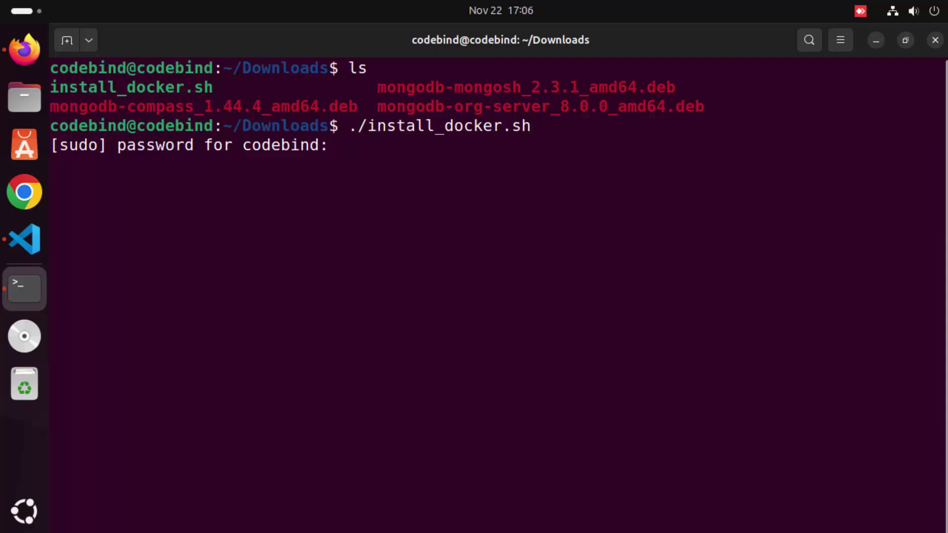
key("Return")
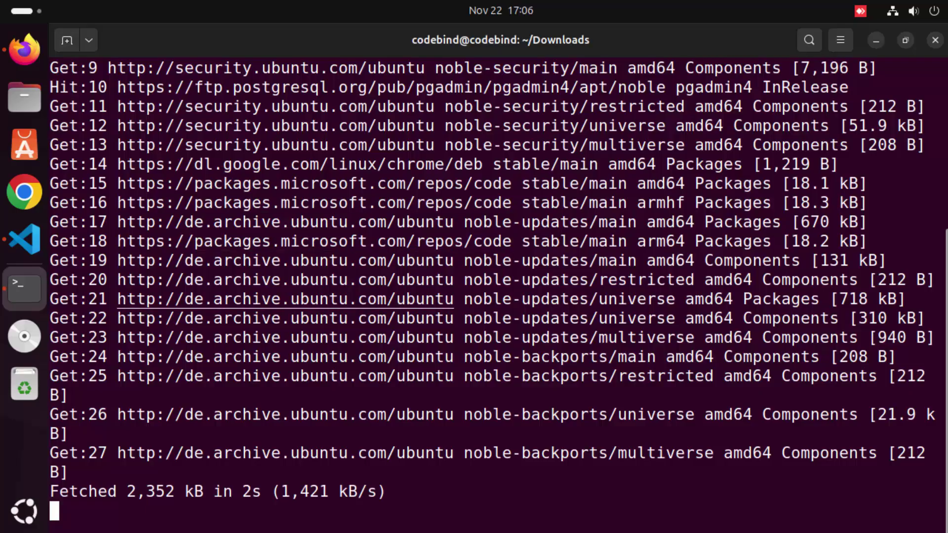
- Examine the update, install and keyring commands of install_docker.sh in Visual Studio Code while the script runs
left_click(24, 239)
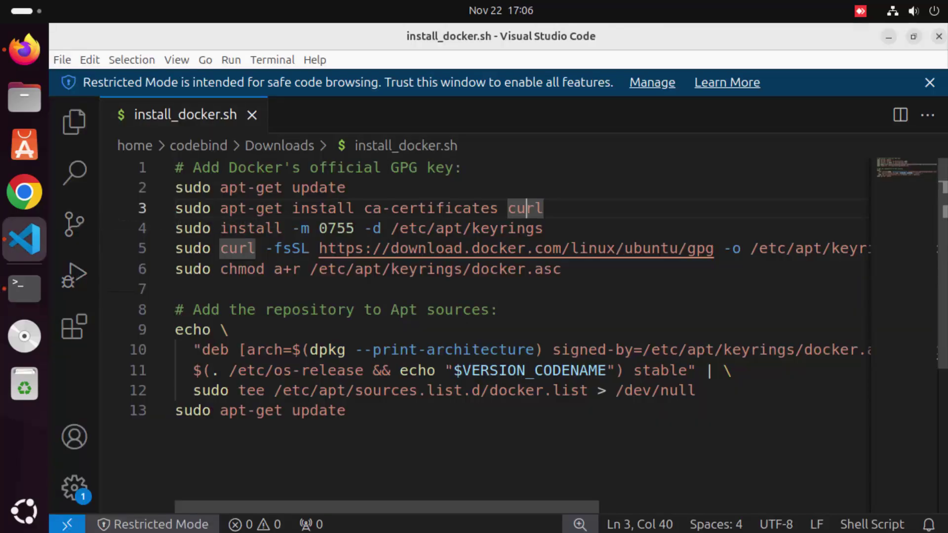
left_click(347, 187)
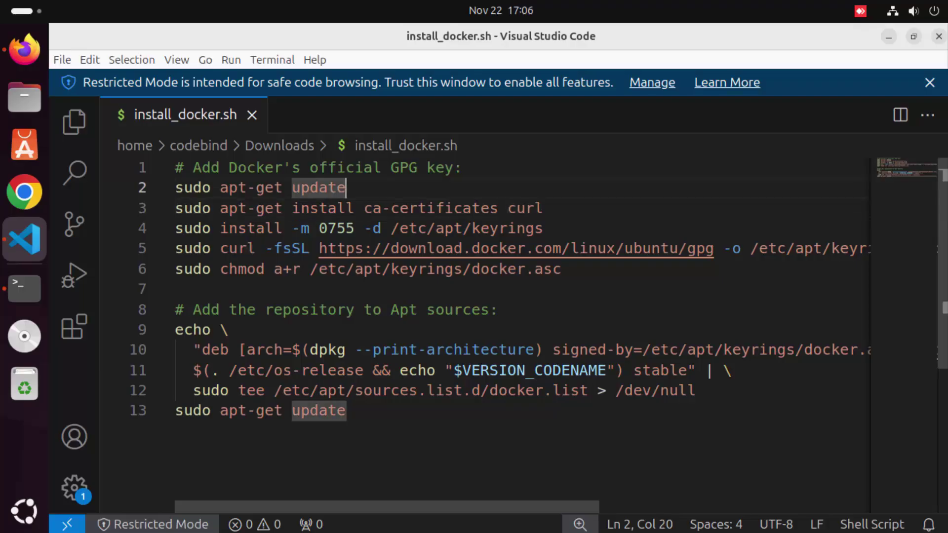
key("Left")
left_click(283, 208)
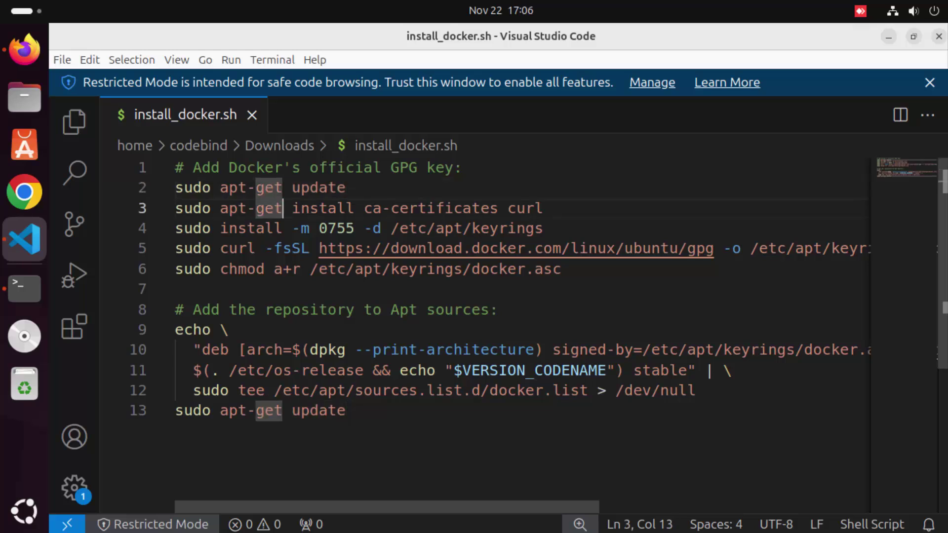
left_click(516, 208)
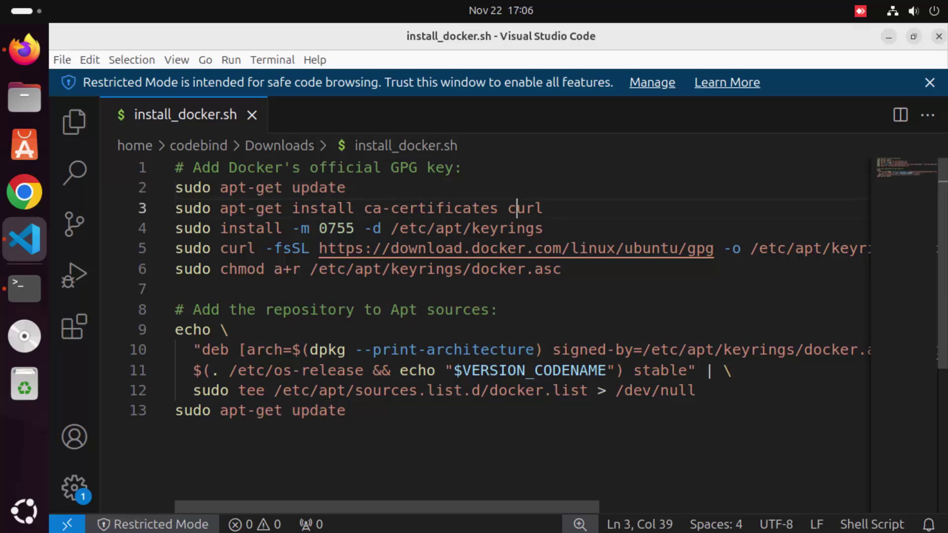
double_click(324, 208)
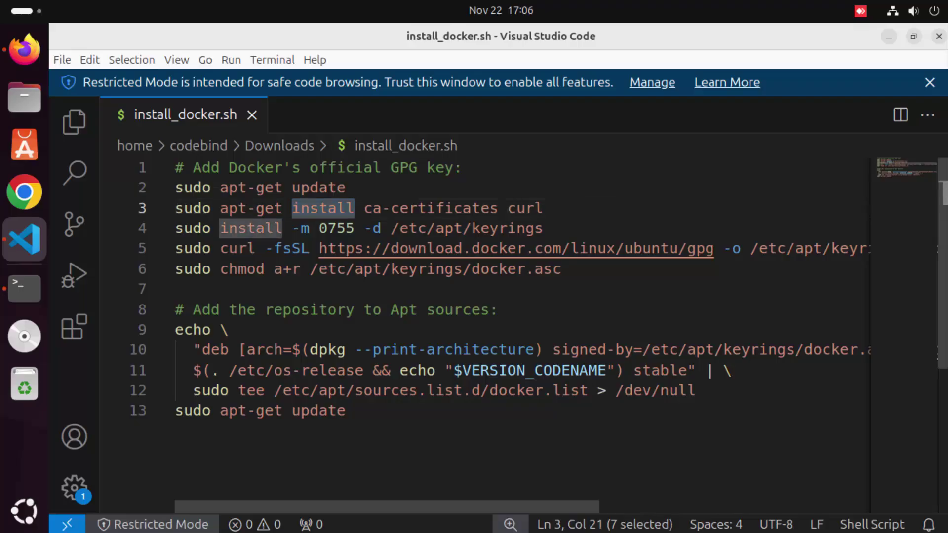
left_click(247, 229)
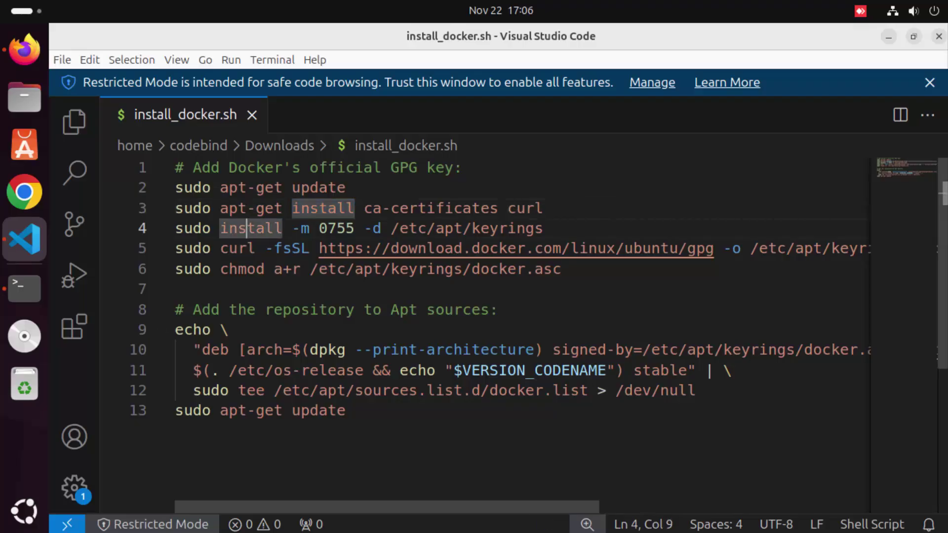
left_click(176, 289)
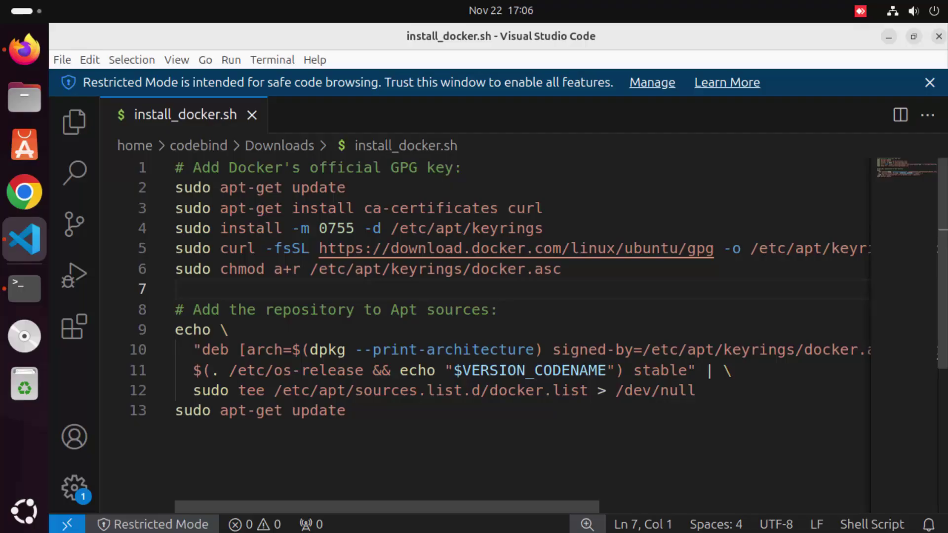
- Switch to the terminal and review the script's output for the package installation and repository update
left_click(24, 289)
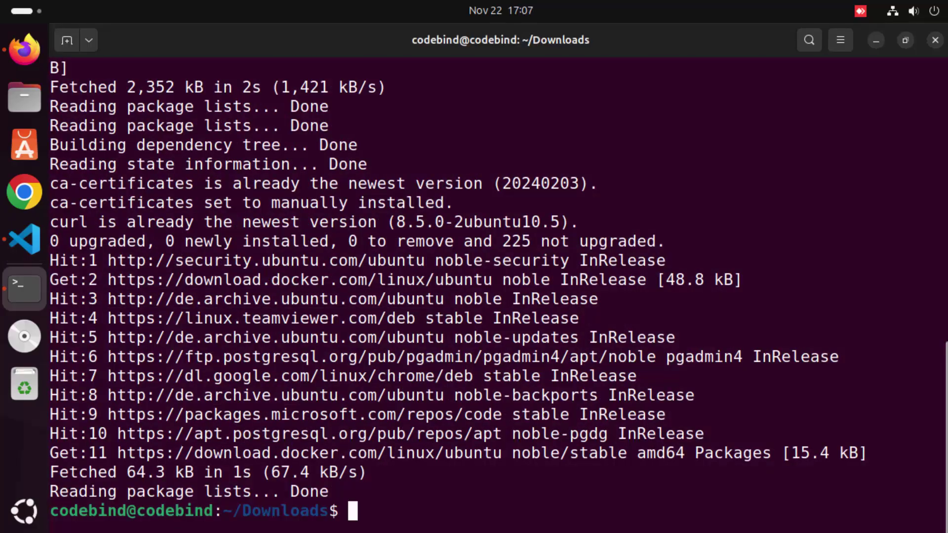
scroll(474, 296, "up", 1)
scroll(474, 296, "up", 3)
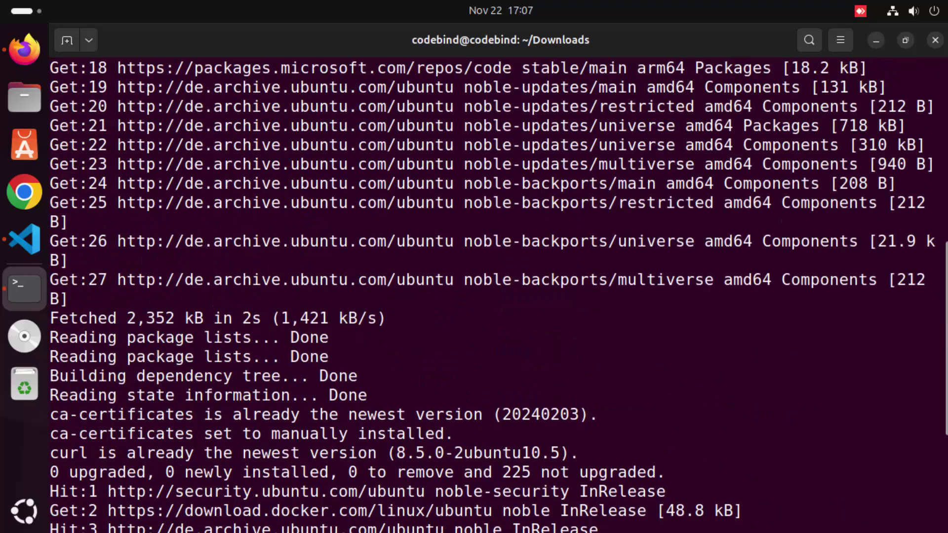
scroll(474, 297, "down", 4)
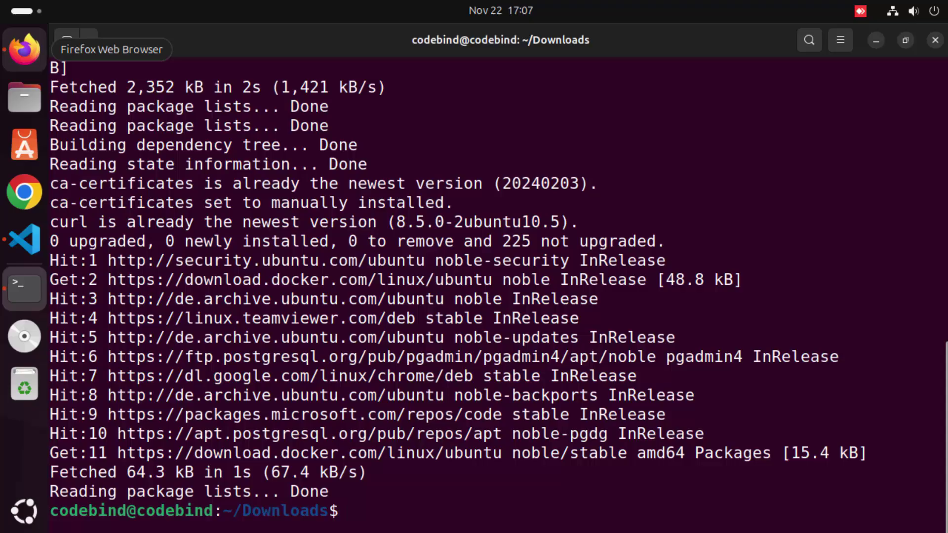
- Switch to Firefox and download the latest DEB package from the Docker Desktop for Ubuntu installation page
left_click(24, 50)
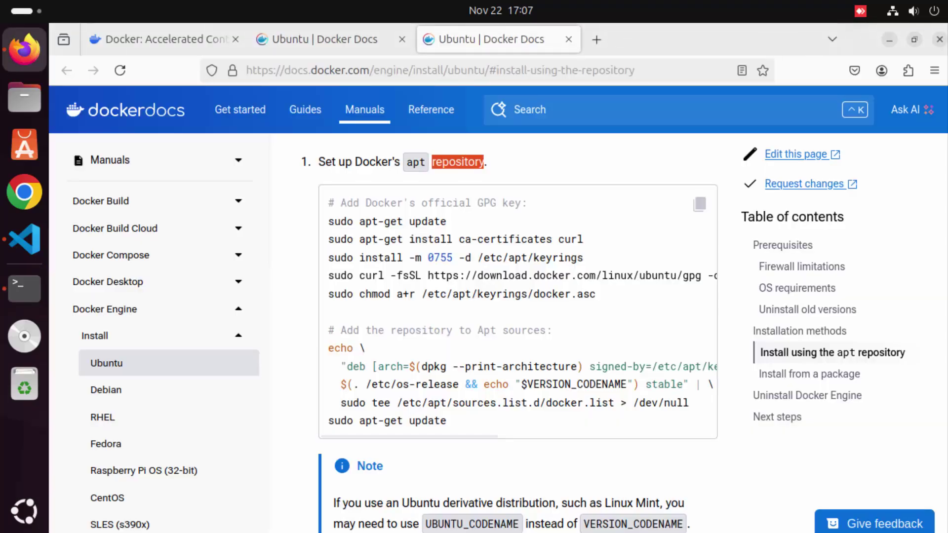
key("ctrl+Page_Up")
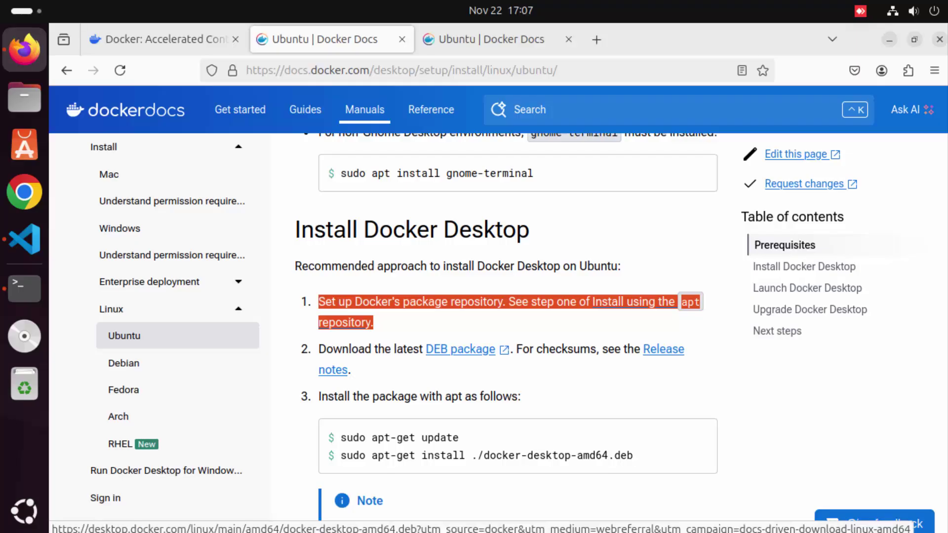
left_click(460, 349)
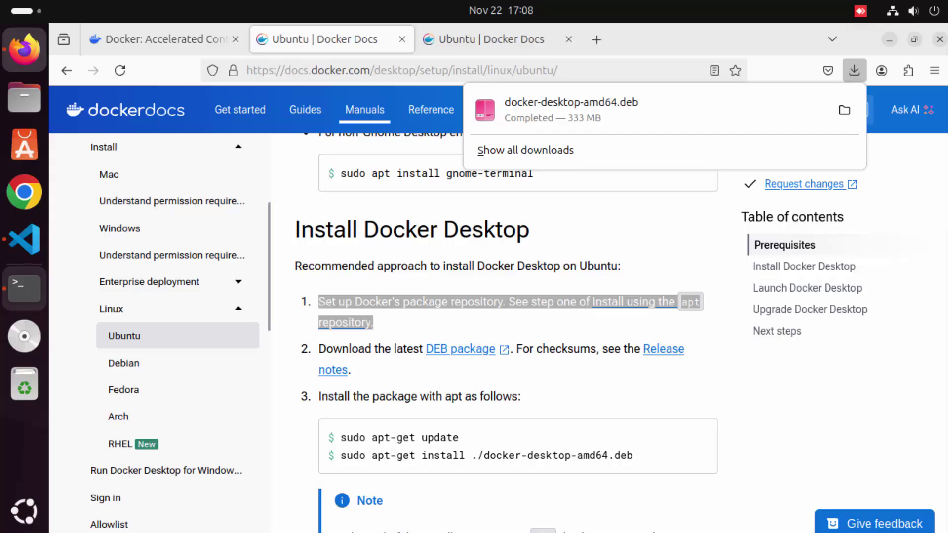
- Switch to the terminal and list the Downloads directory with ls to check for docker-desktop-amd64.deb
left_click(24, 289)
type("ls")
key("Return")
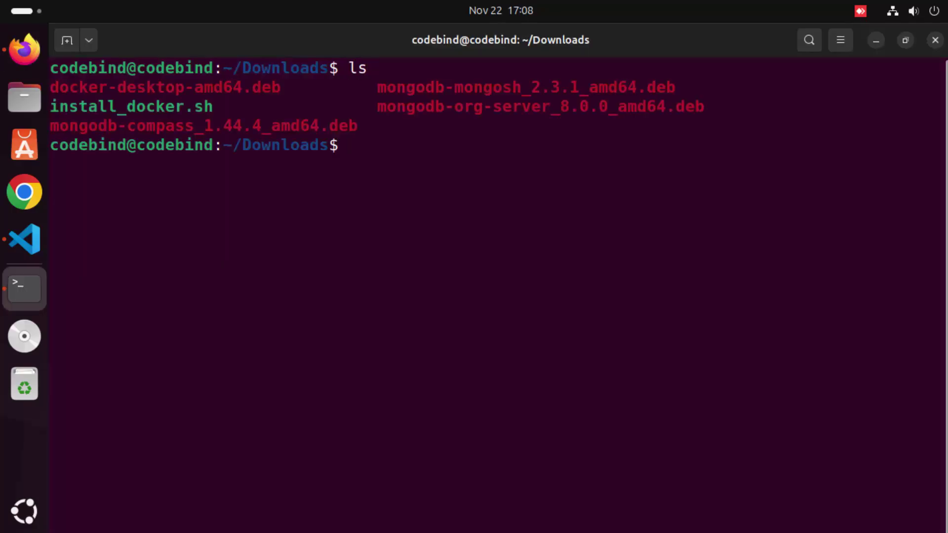
double_click(165, 87)
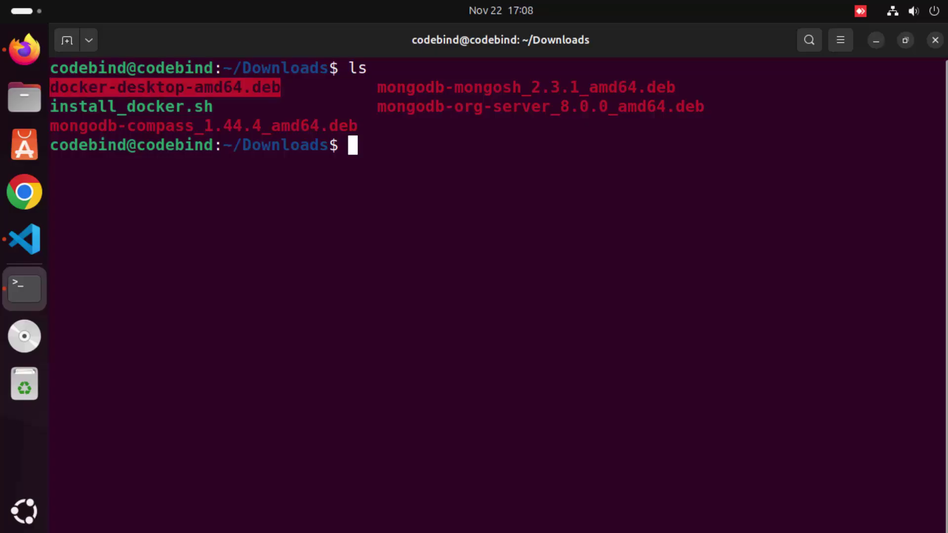
left_click(165, 87)
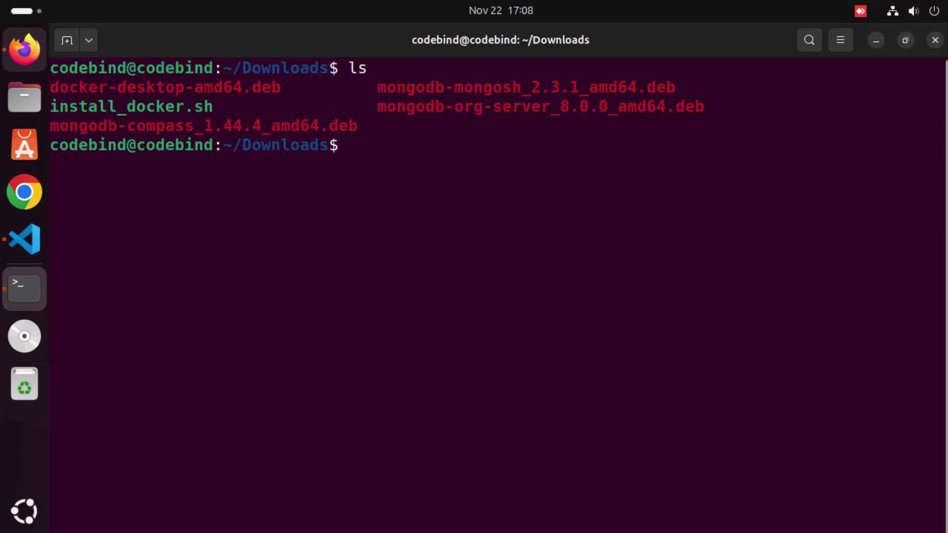
- Copy sudo apt-get update from the Docker installation page in Firefox and run it in the terminal
left_click(24, 49)
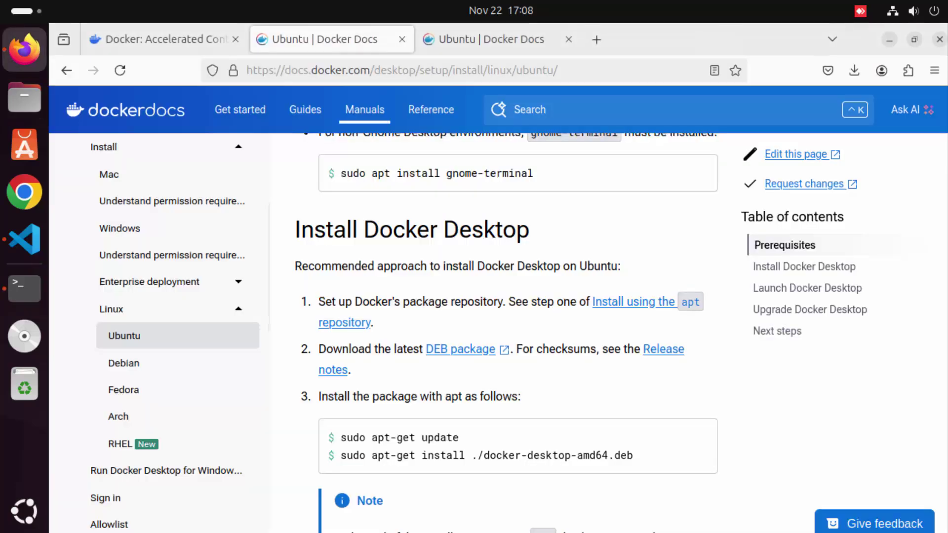
left_click_drag(341, 438, 458, 438)
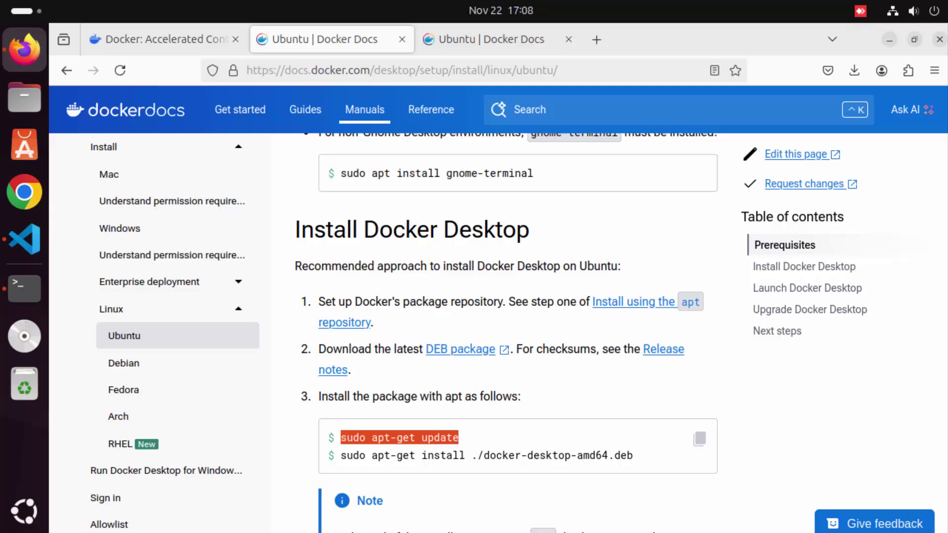
triple_click(483, 455)
double_click(406, 438)
left_click_drag(335, 437, 459, 438)
key("ctrl+c")
left_click(24, 288)
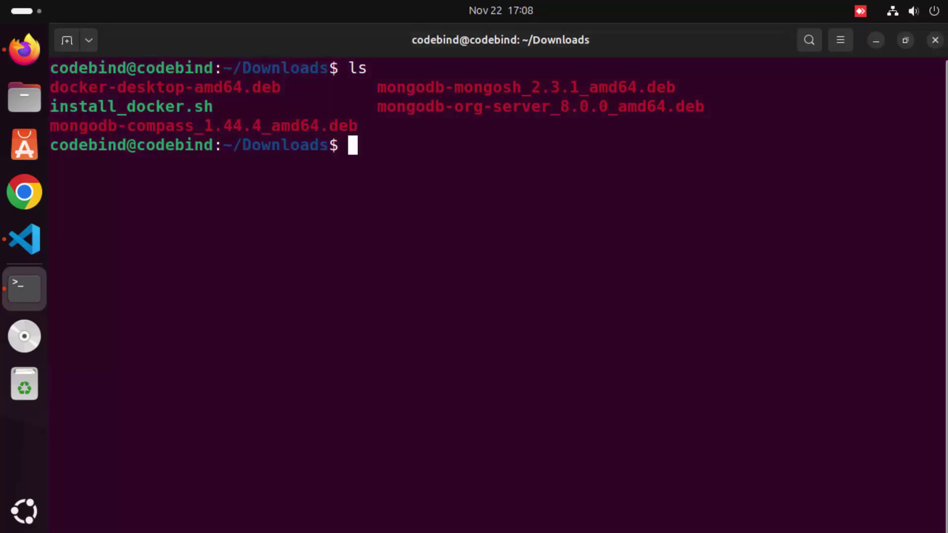
key("ctrl+shift+v")
key("Return")
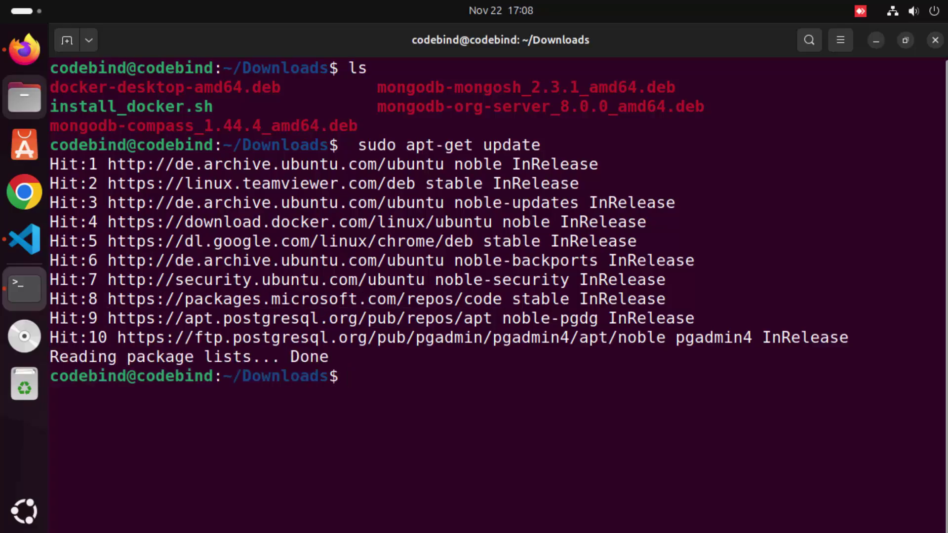
- Copy sudo apt-get install ./docker-desktop-amd64.deb from the Docker installation page and run it in the terminal
left_click(24, 49)
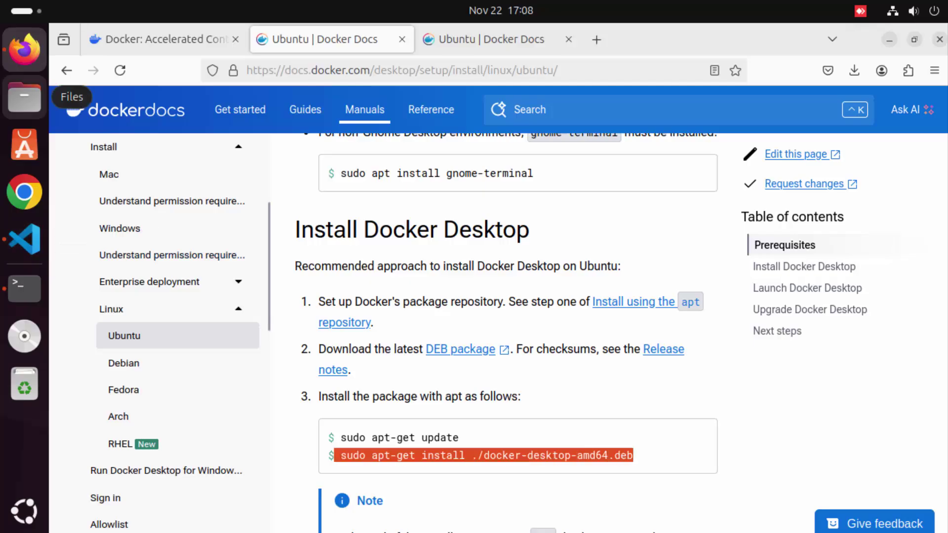
left_click(24, 288)
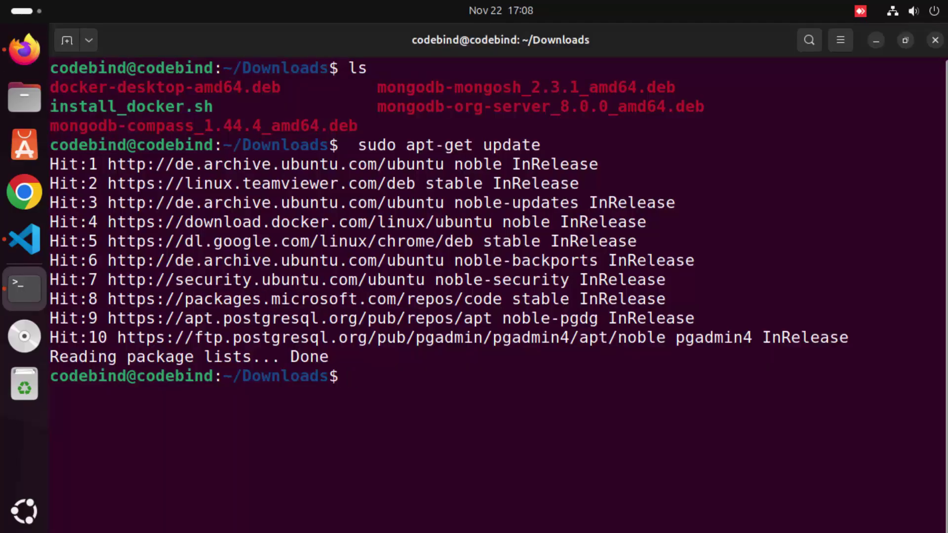
right_click(348, 187)
left_click(394, 239)
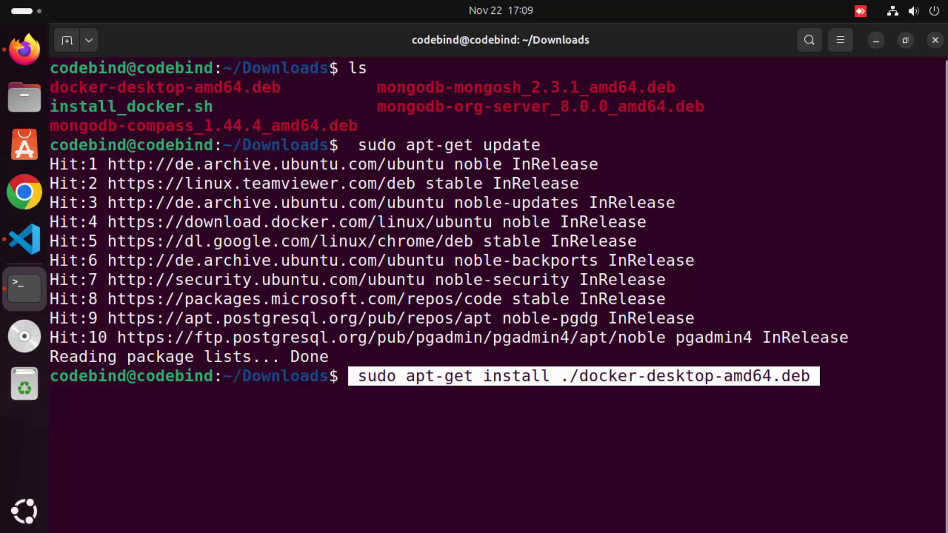
key("Return")
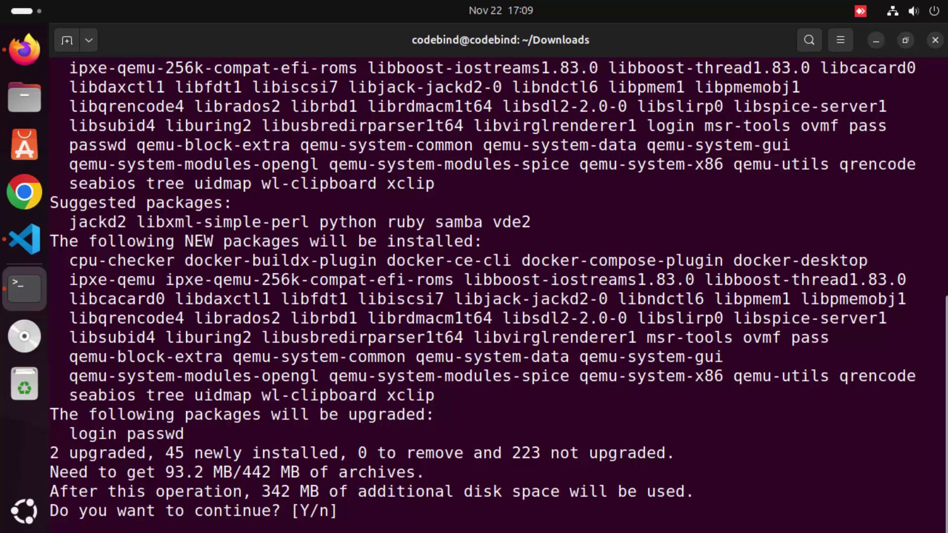
- Check the additional disk space required and answer y to continue the Docker Desktop package installation
left_click(266, 492)
left_click_drag(267, 492, 299, 492)
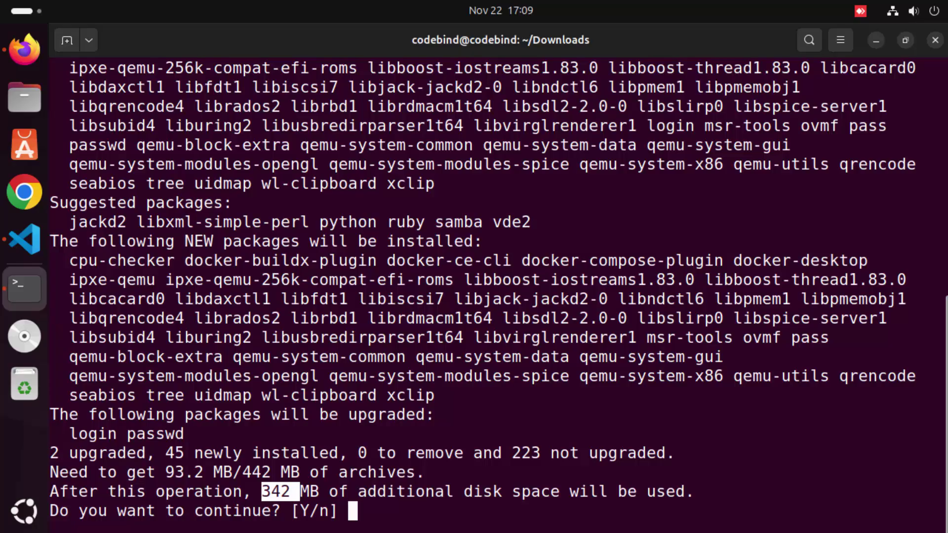
left_click(299, 492)
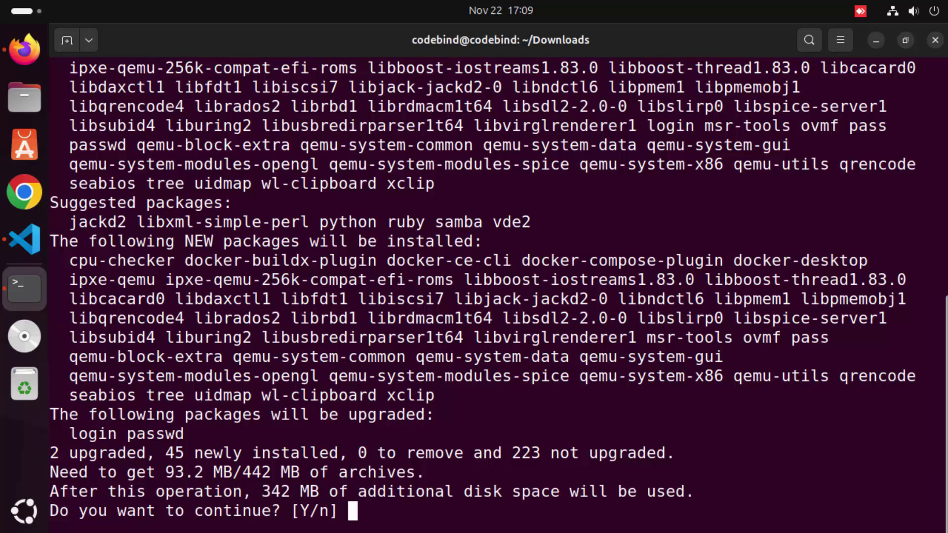
type("y")
key("Return")
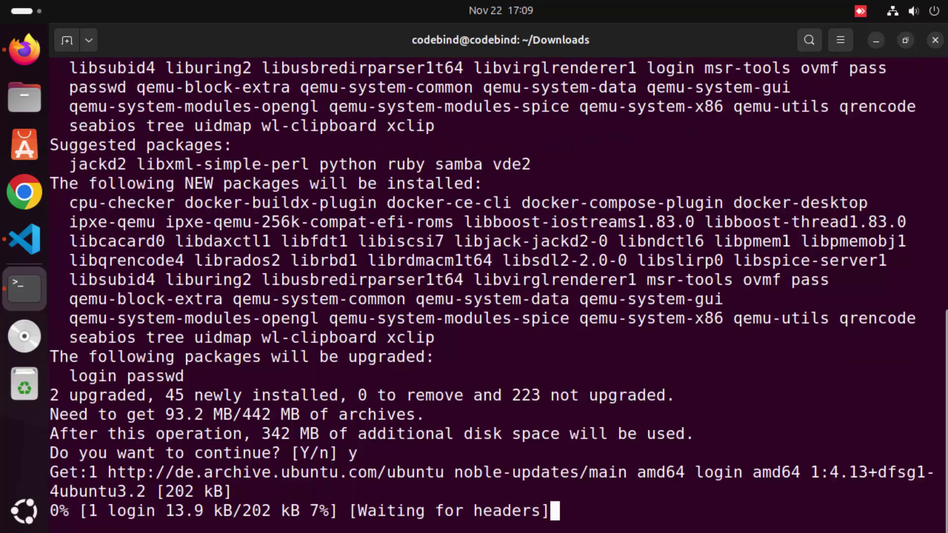
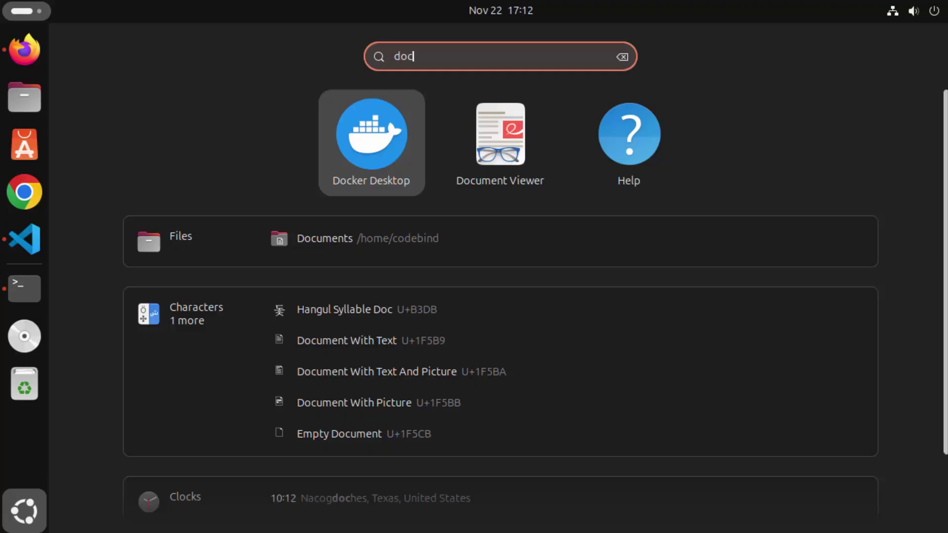
- Launch Docker Desktop from the application search results, choose Personal on the welcome screen and activate the email address field
key("Return")
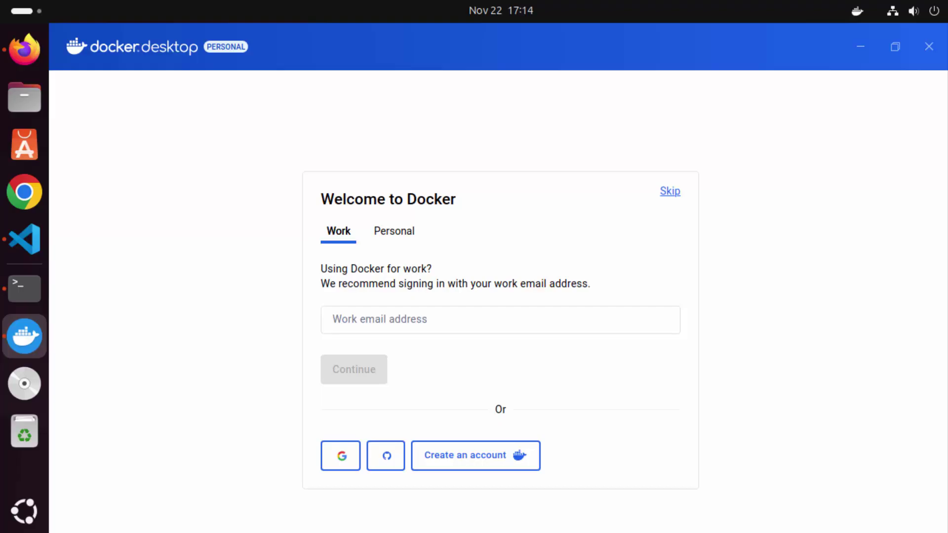
left_click(394, 231)
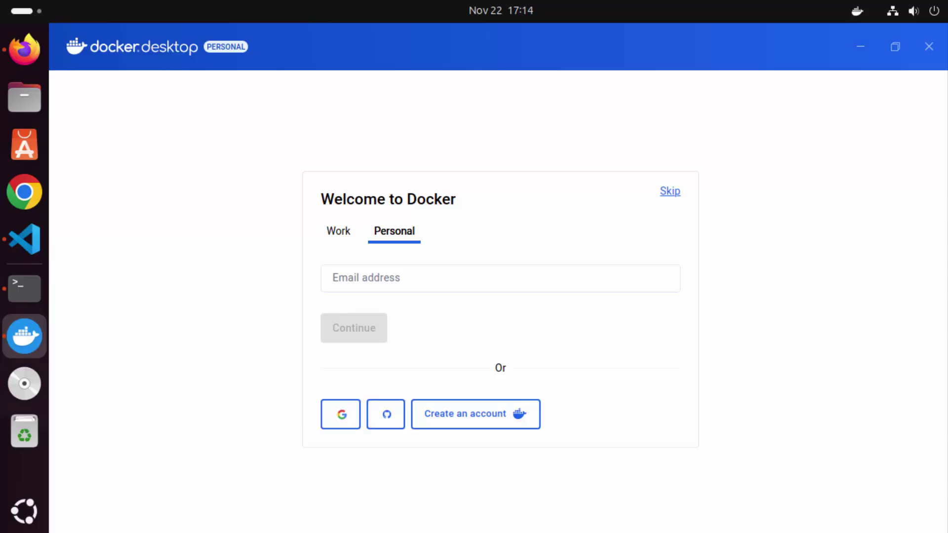
left_click(500, 278)
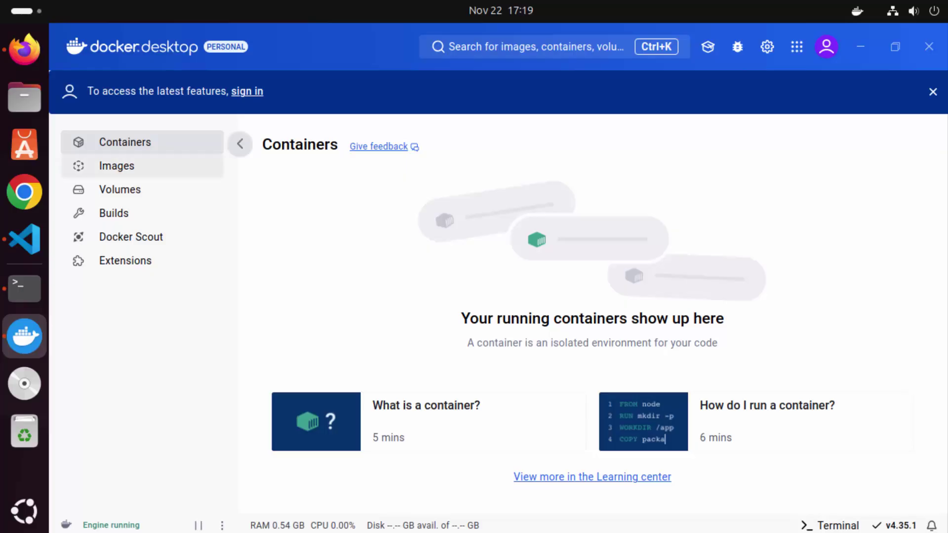
- Examine the Containers and Images views in Docker Desktop
left_click(117, 166)
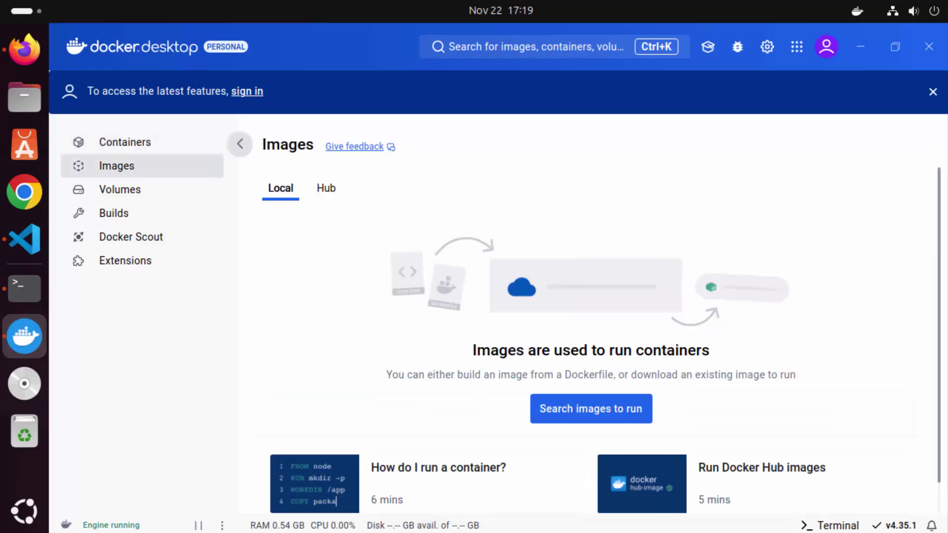
left_click(125, 142)
left_click(116, 166)
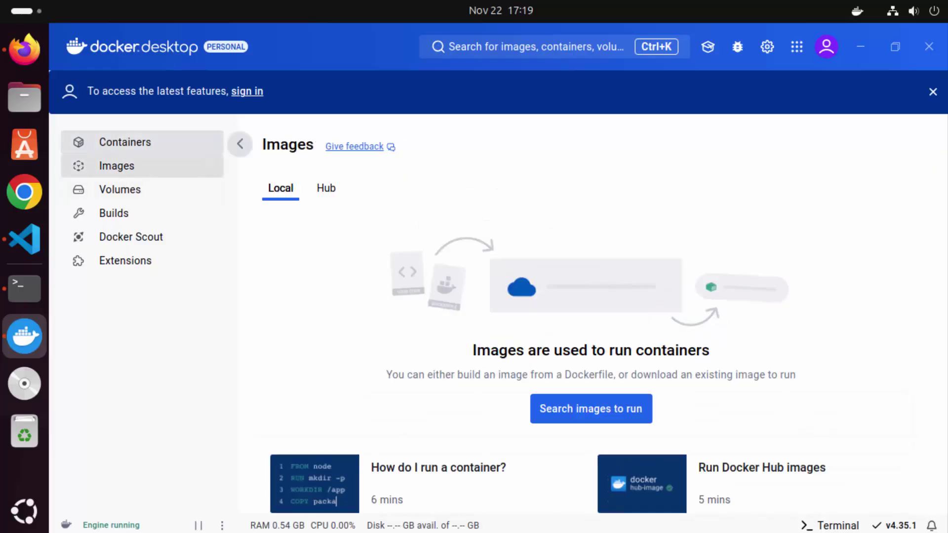
left_click(125, 142)
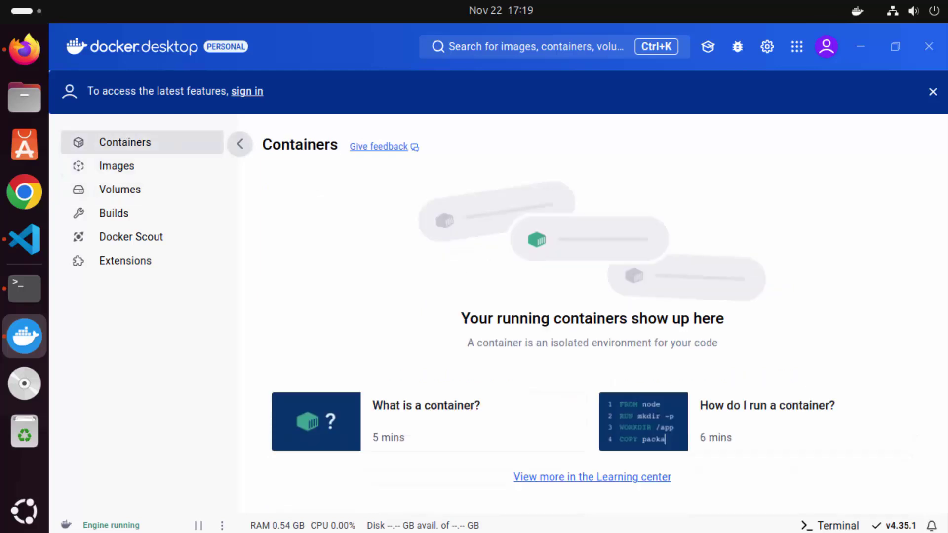
left_click(116, 166)
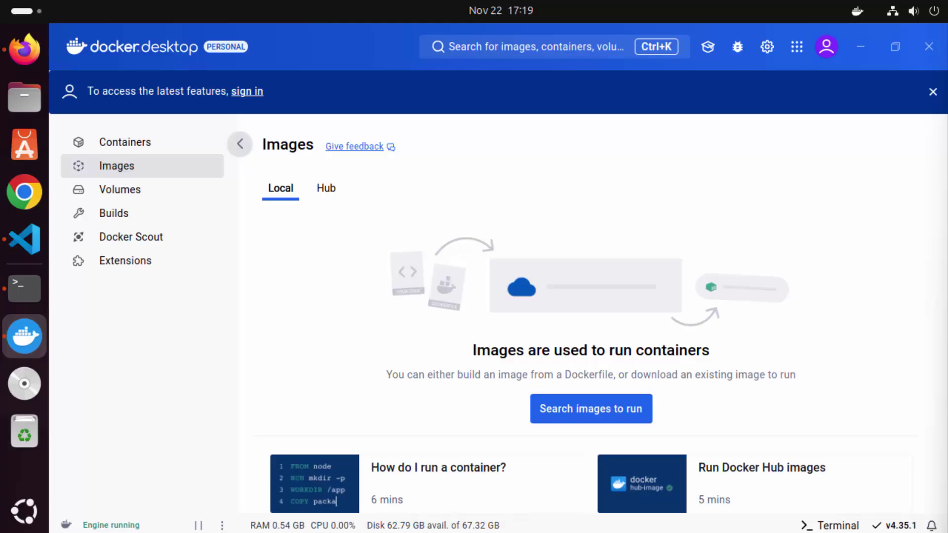
- Minimize Docker Desktop, switch to the terminal and clear its output
key("super+h")
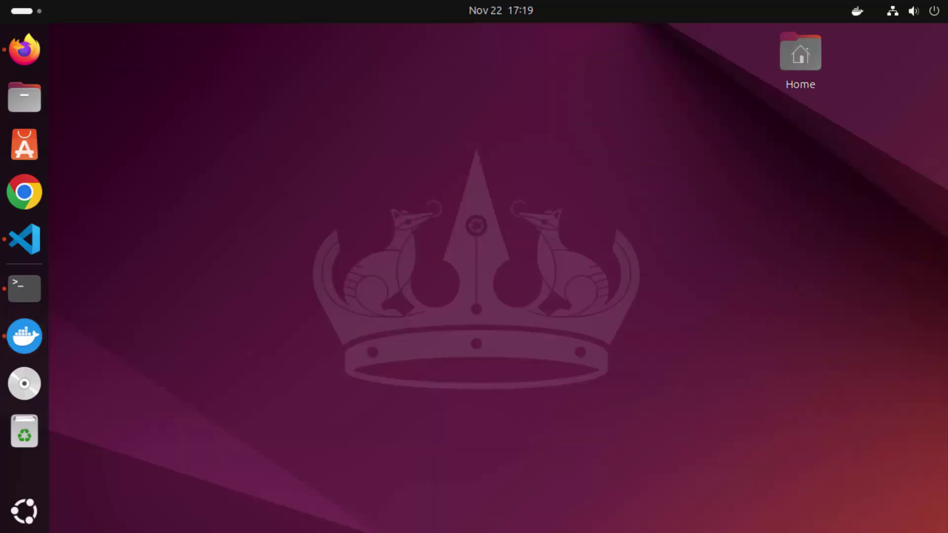
left_click(25, 288)
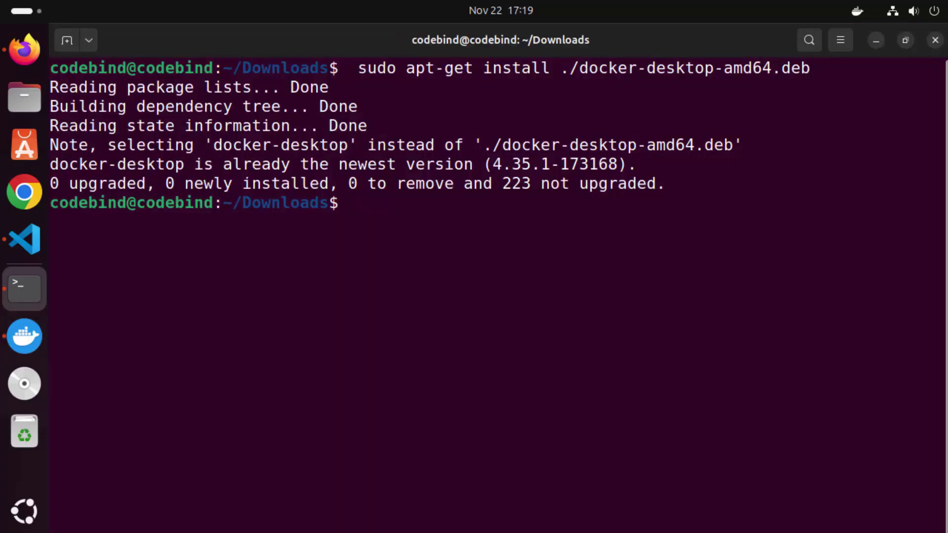
type("clear")
key("Return")
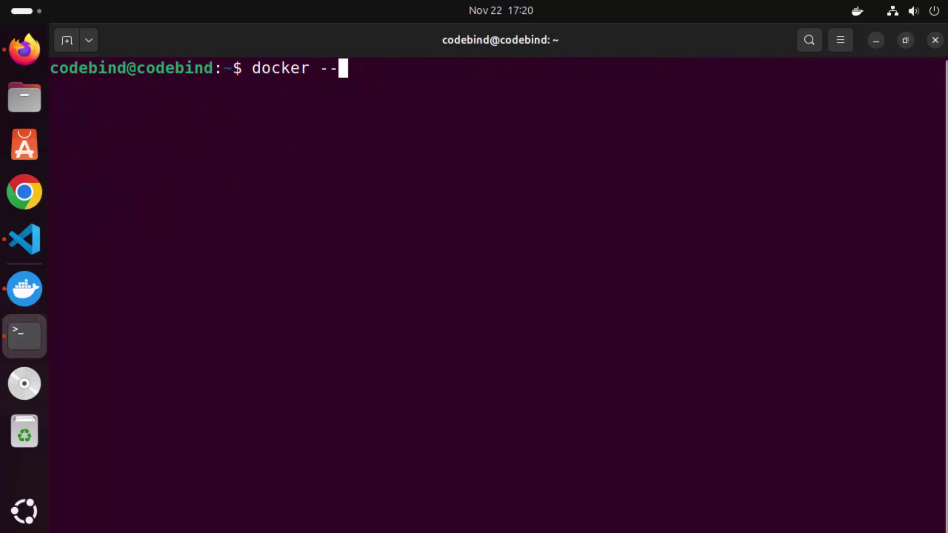
- Run docker --version in the terminal to check the installed Docker version
key("ctrl+u")
type("dock")
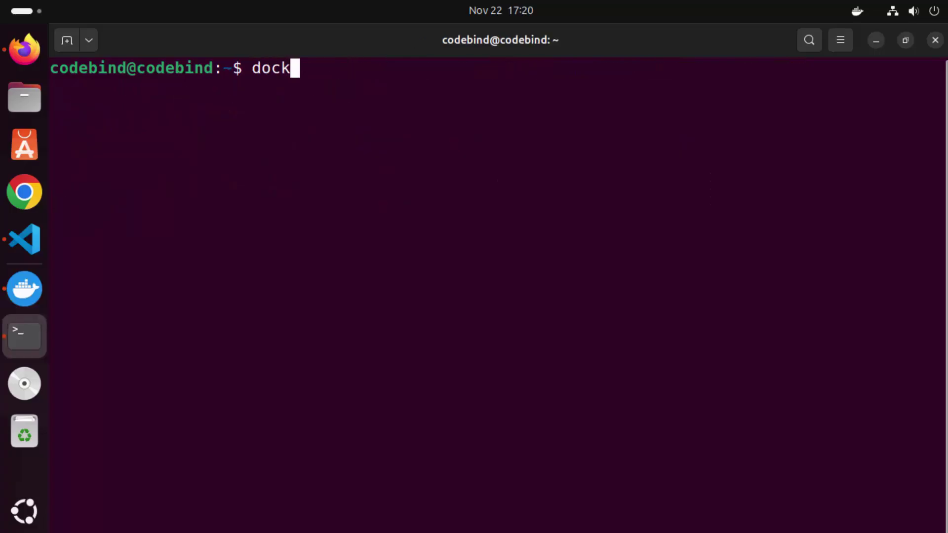
type("er -")
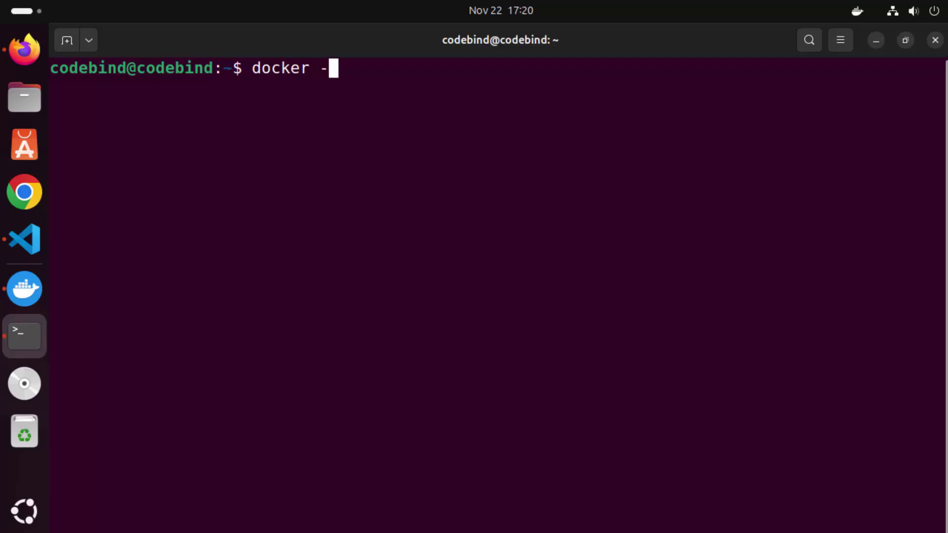
type("-version")
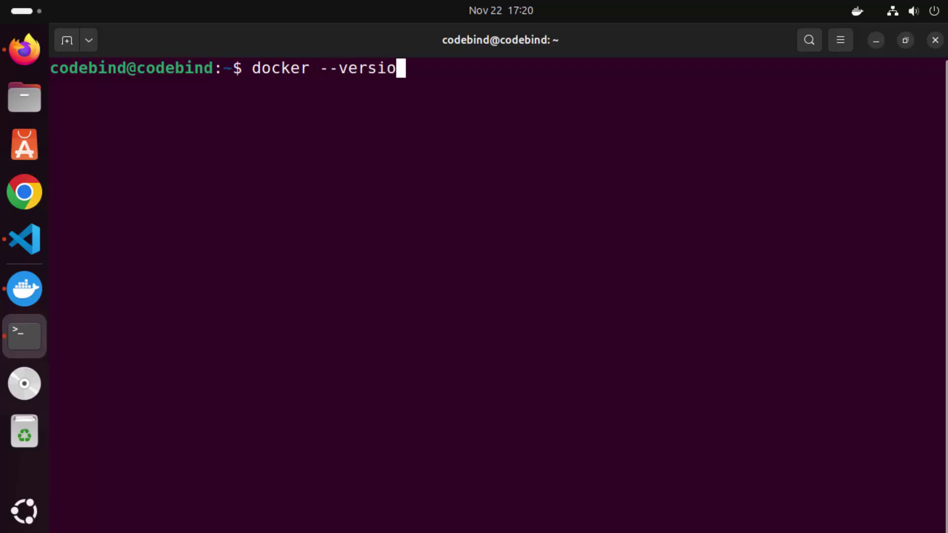
key("Return")
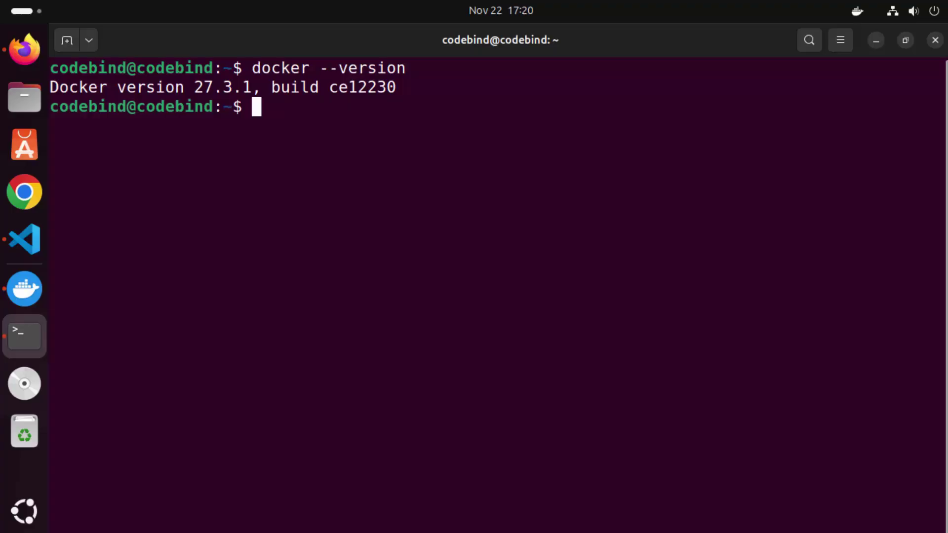
- Run docker run hello-world in the terminal to test the Docker installation
type("dock")
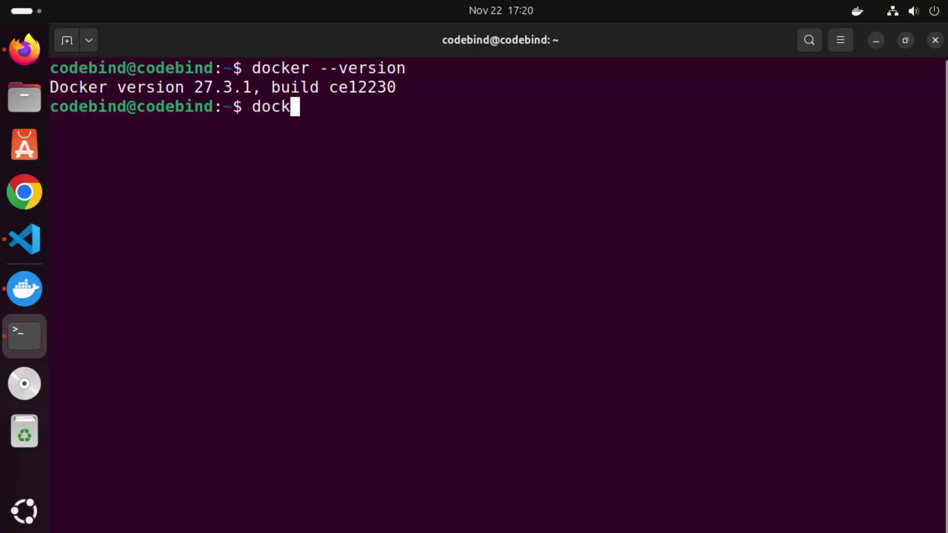
type("er ru")
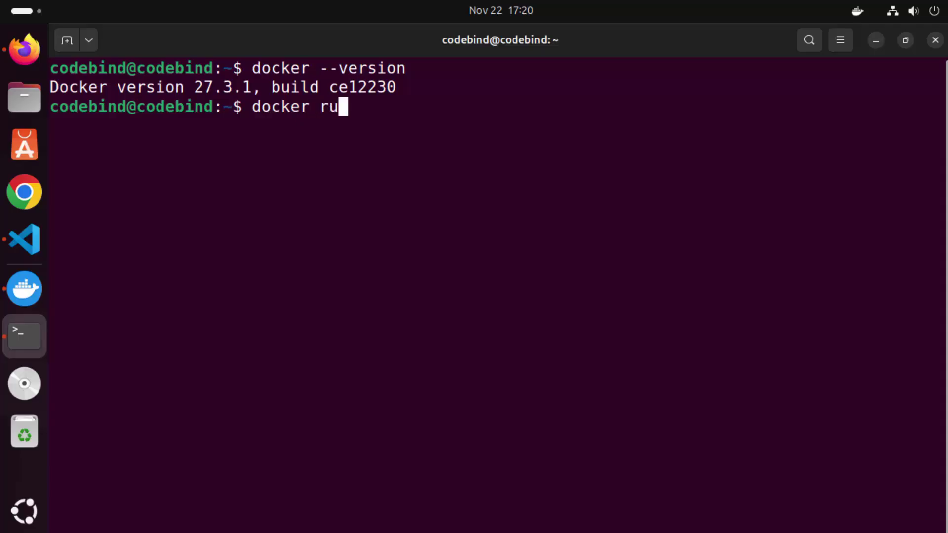
type("n hello-world")
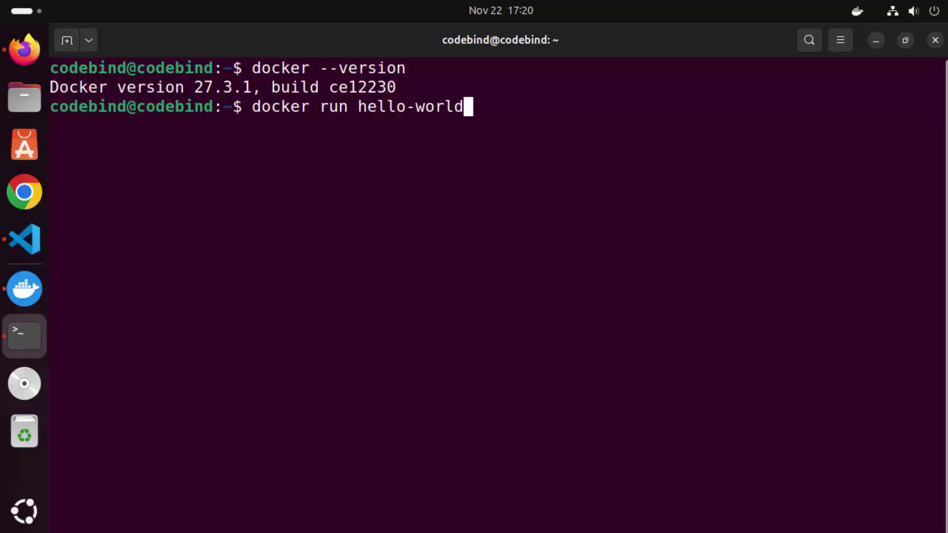
key("Return")
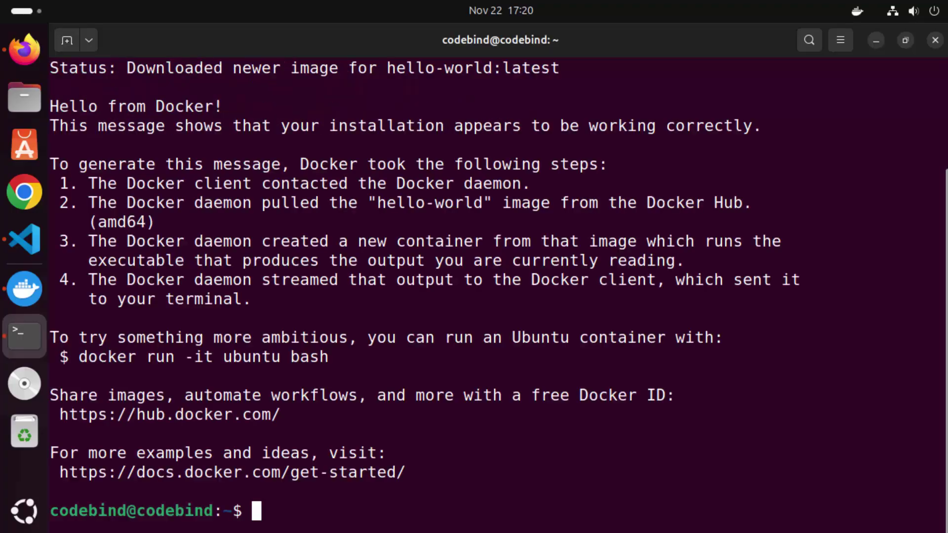
- Examine the hello-world output, from the image lookup, pull and download lines to the Hello from Docker message
scroll(498, 296, "up", 3)
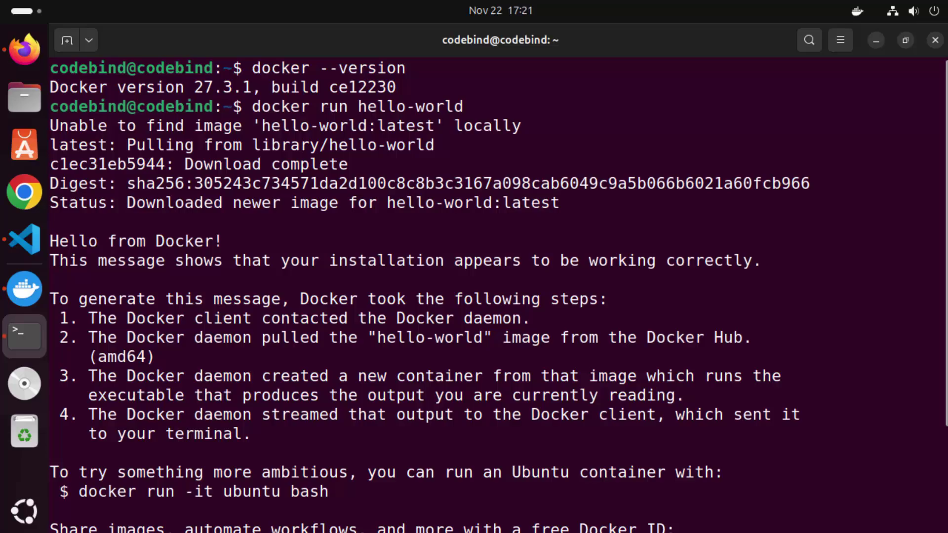
left_click_drag(252, 107, 280, 106)
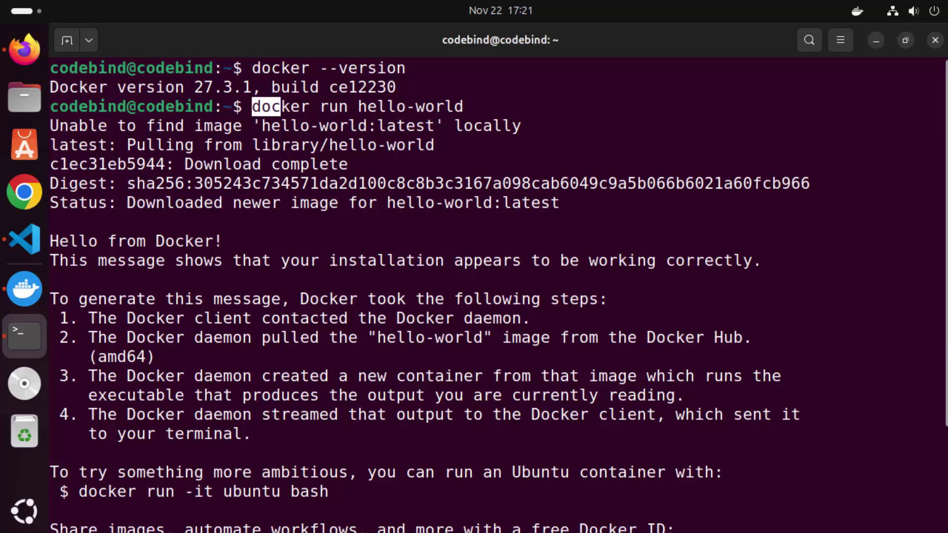
left_click_drag(261, 125, 376, 125)
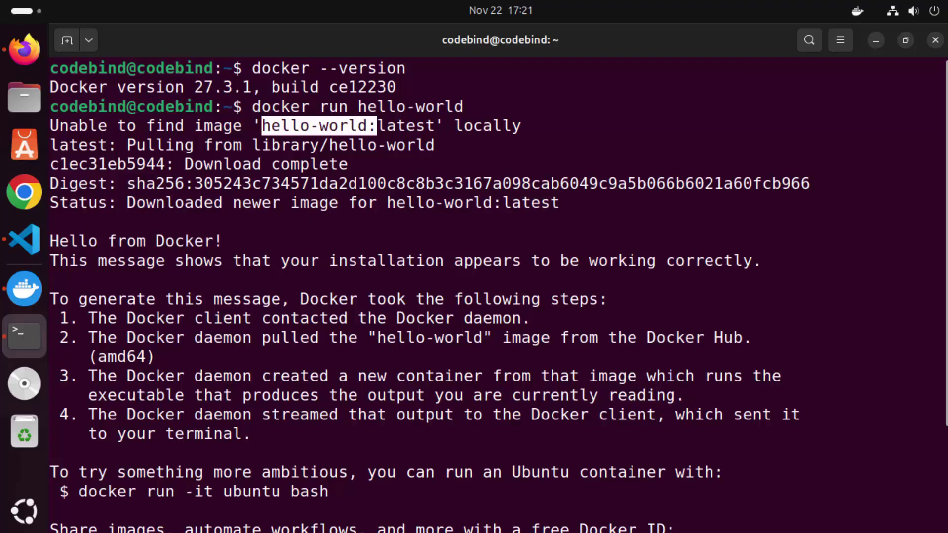
double_click(78, 125)
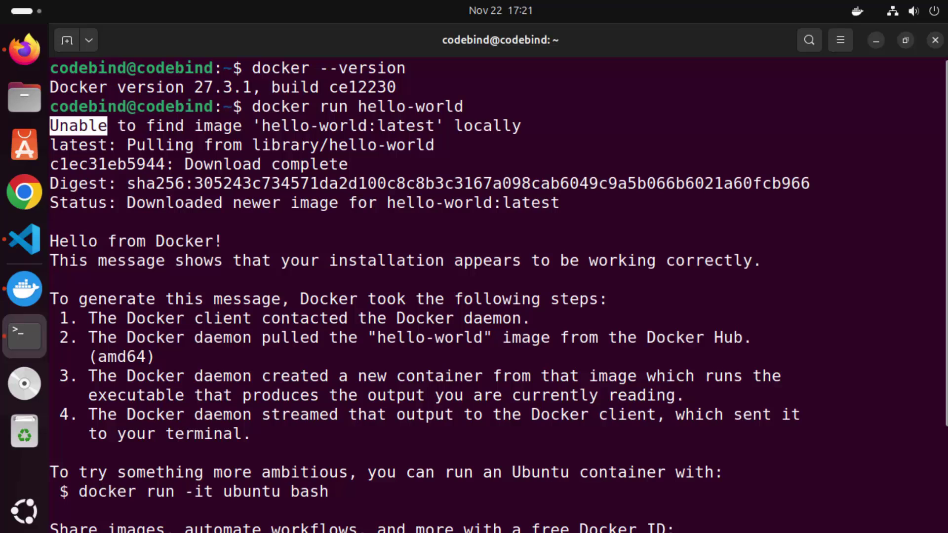
left_click_drag(136, 144, 309, 145)
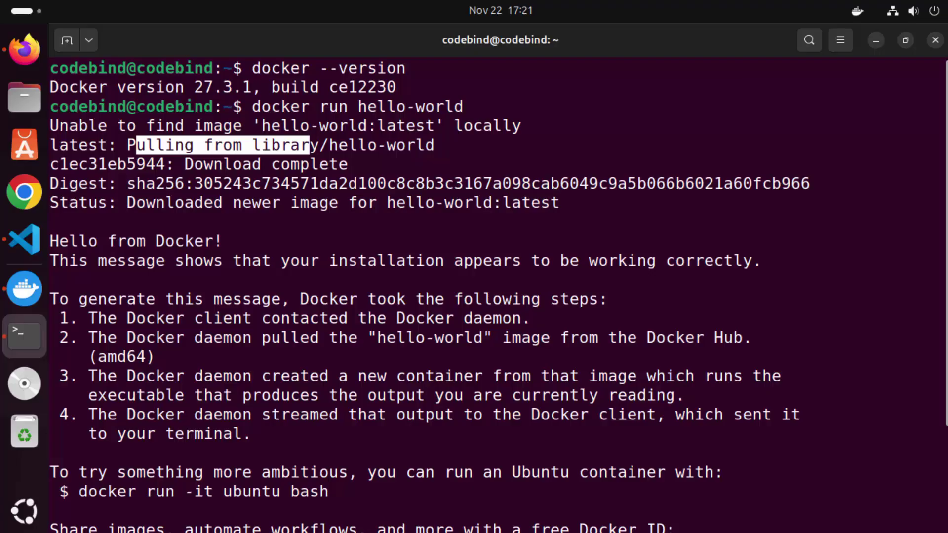
left_click_drag(194, 164, 935, 164)
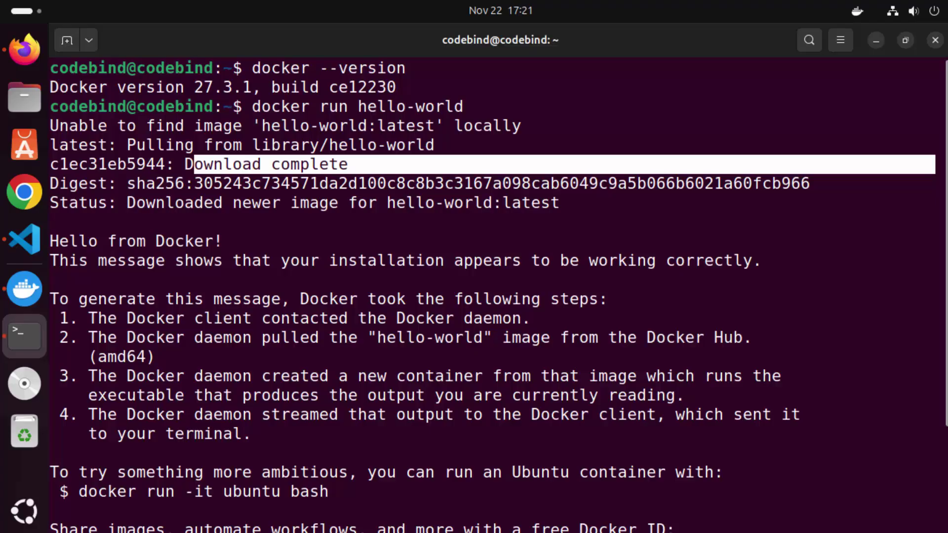
left_click(935, 164)
scroll(493, 296, "down", 2)
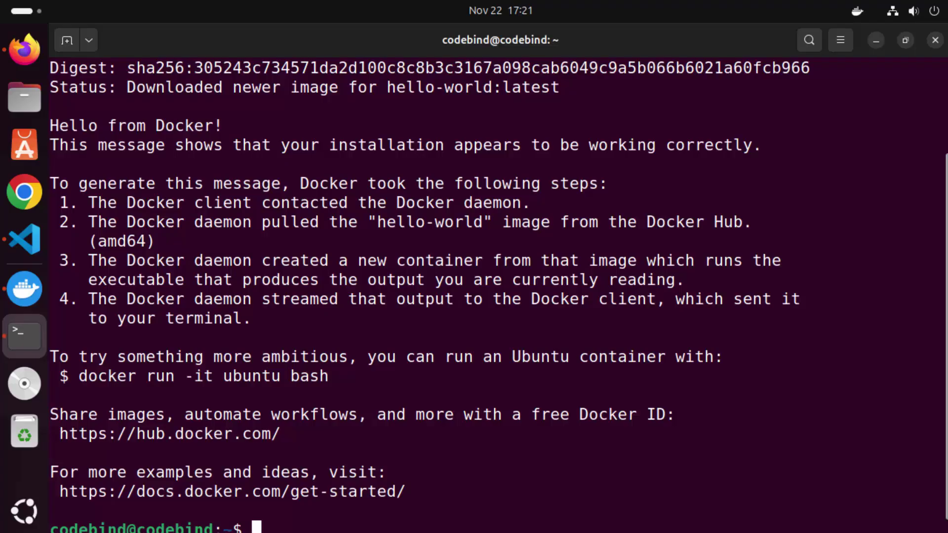
scroll(494, 296, "up", 2)
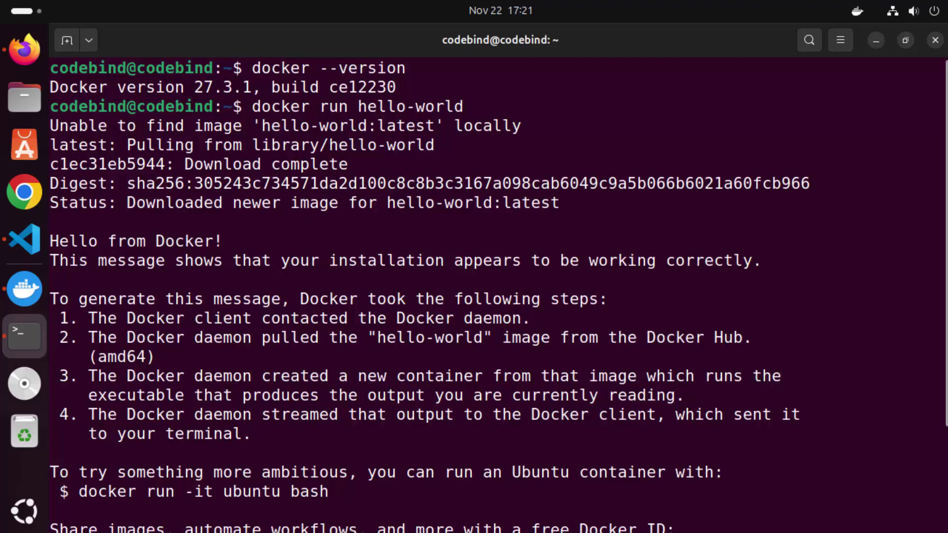
left_click_drag(60, 241, 68, 242)
scroll(494, 296, "down", 1)
scroll(493, 297, "up", 1)
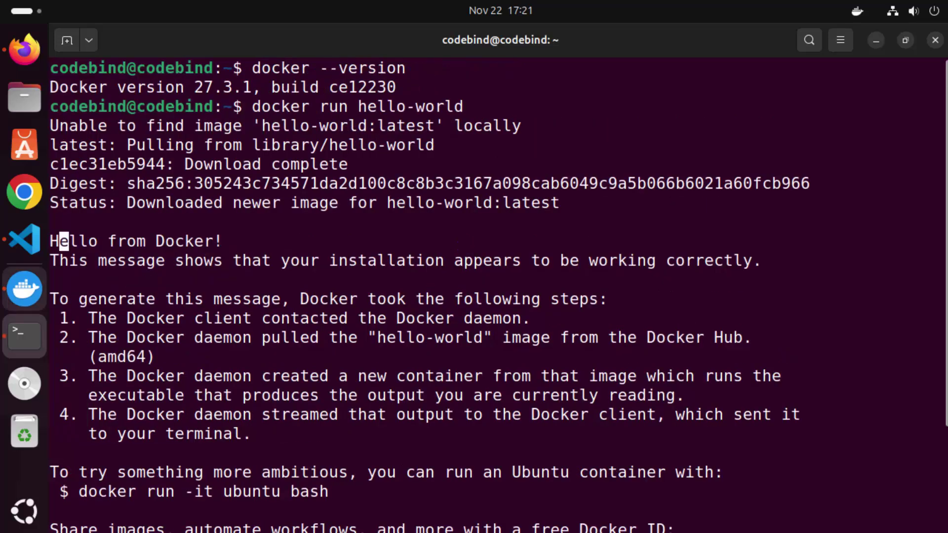
- Switch to Docker Desktop, show the Containers view and collapse the navigation sidebar
left_click(24, 289)
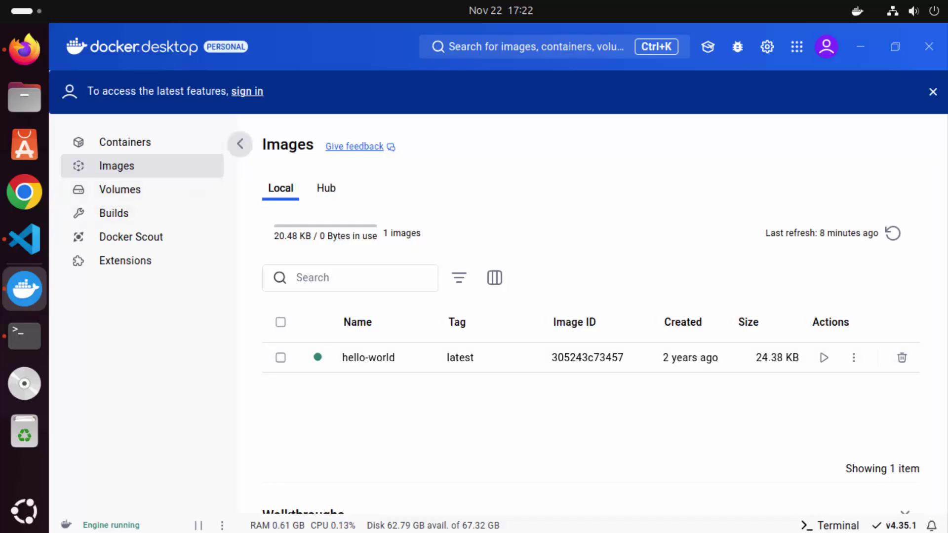
left_click(125, 142)
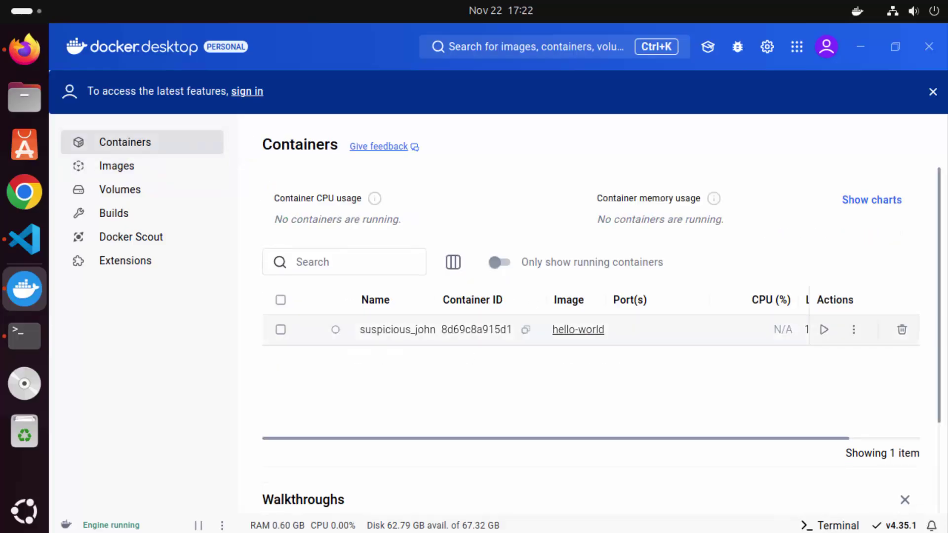
left_click(240, 144)
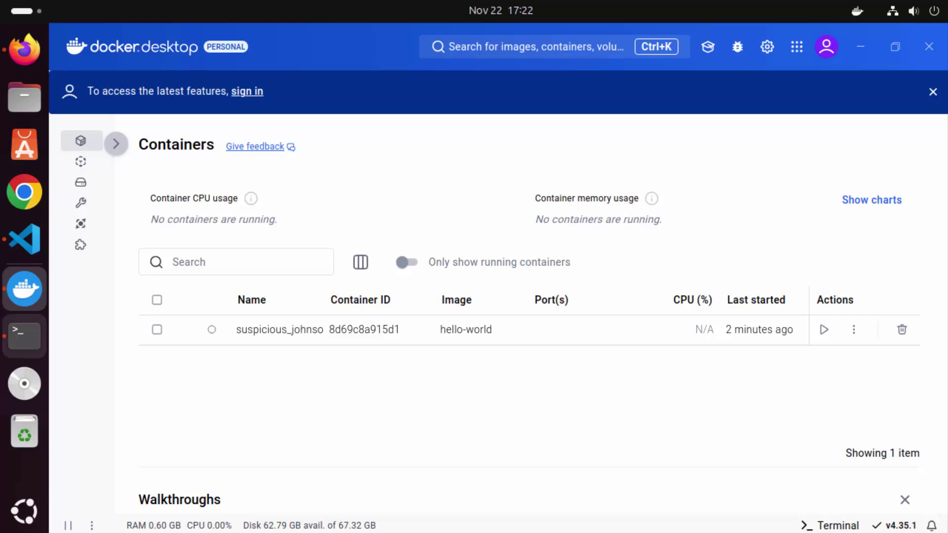
- Switch to the terminal, review the end of the hello-world output and return to Docker Desktop
left_click(24, 336)
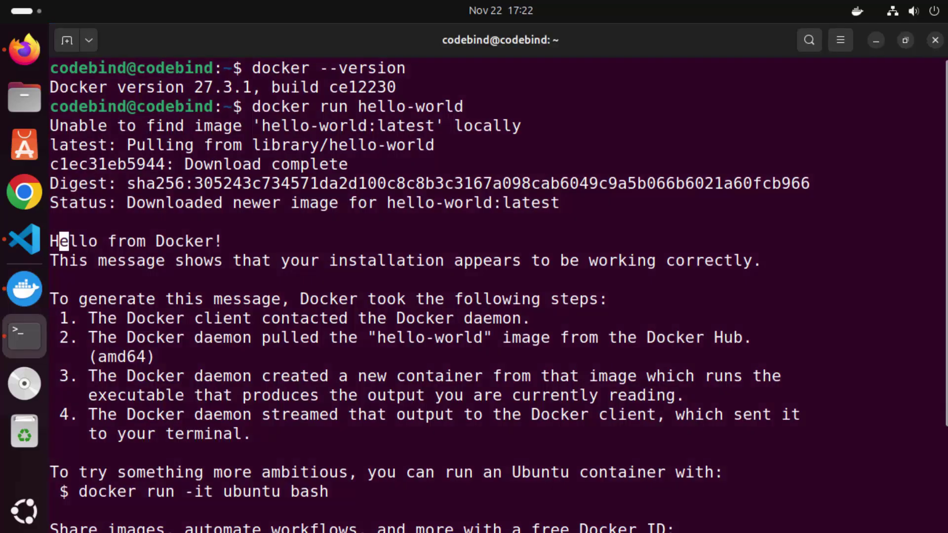
scroll(494, 296, "down", 1)
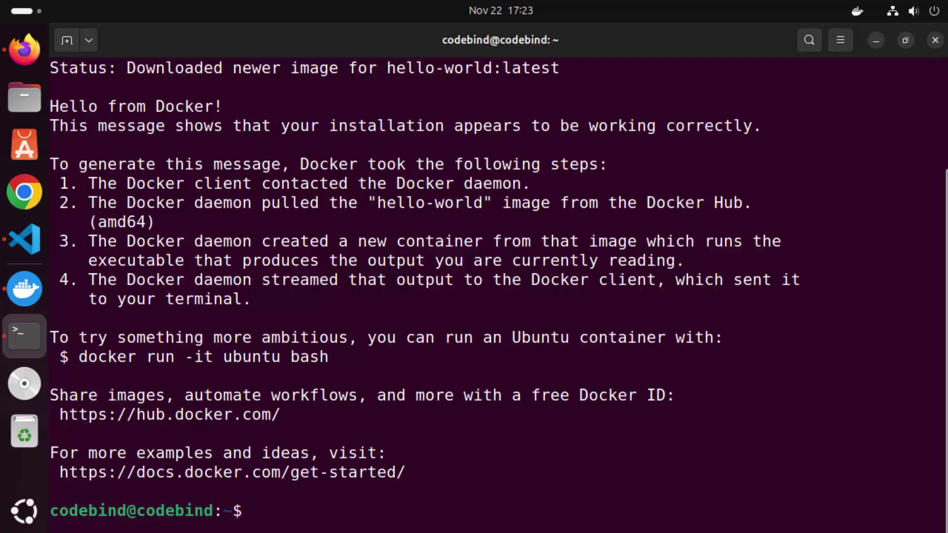
key("alt+Tab")
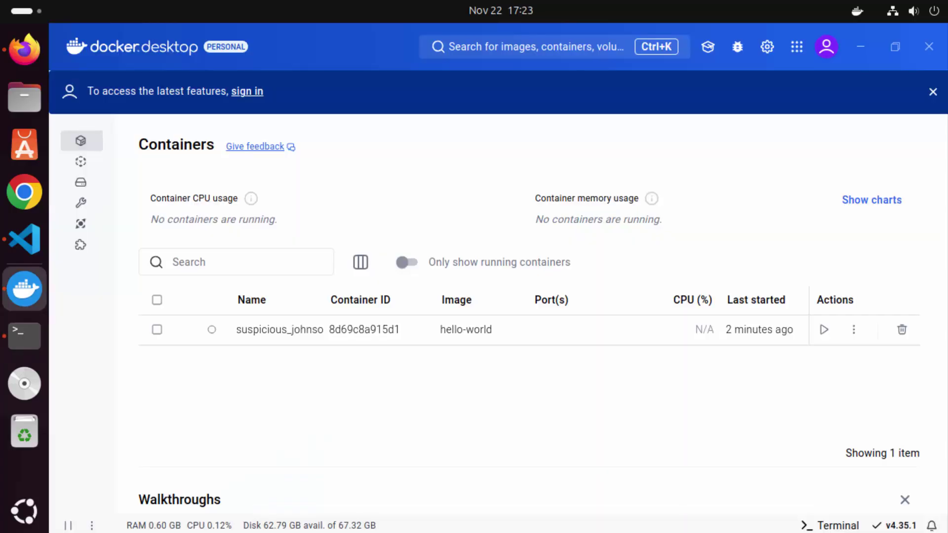
- Switch to Firefox, search for "docker hub" in a new tab and open the Docker Hub website
left_click(24, 49)
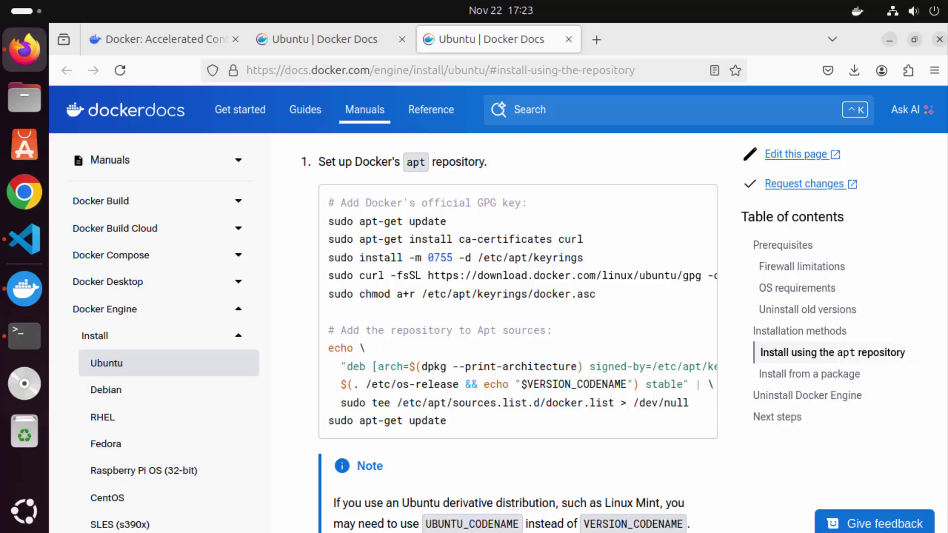
left_click(596, 40)
type("dock")
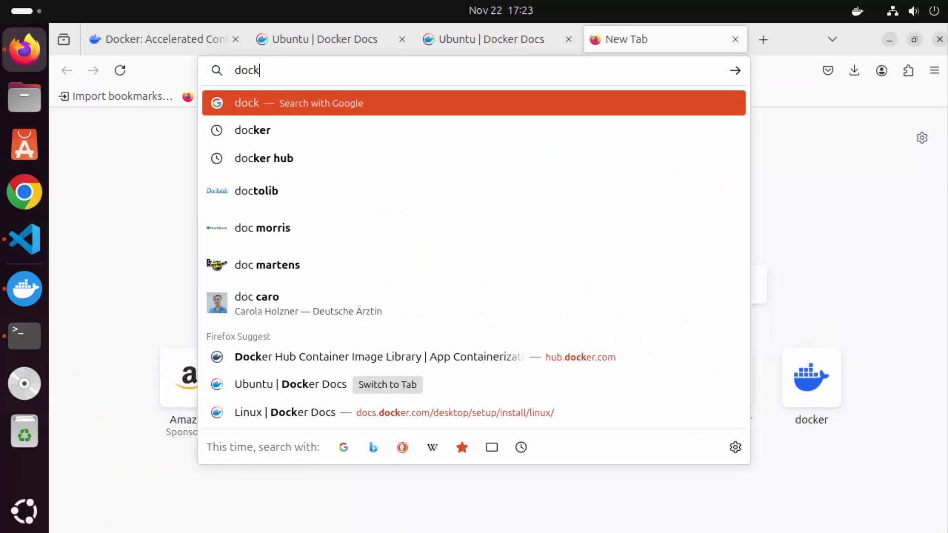
type("er hub")
key("Return")
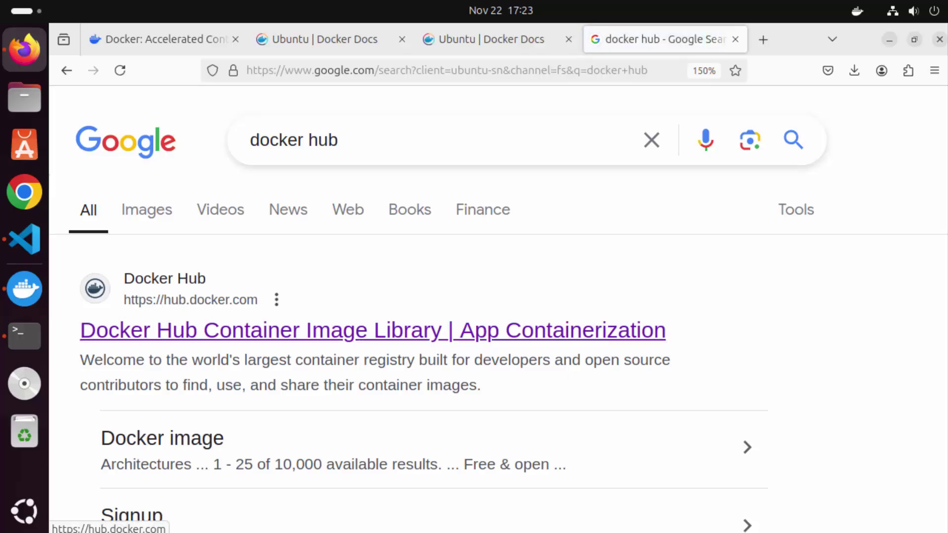
left_click(373, 330)
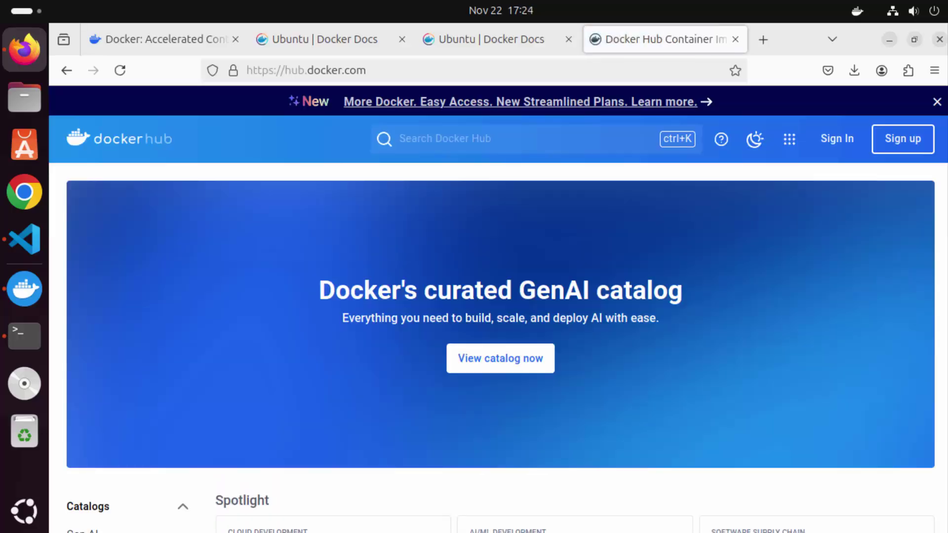
- Examine the image sections on the Docker Hub home page, from Spotlight down to Developer Tools
scroll(333, 345, "down", 6)
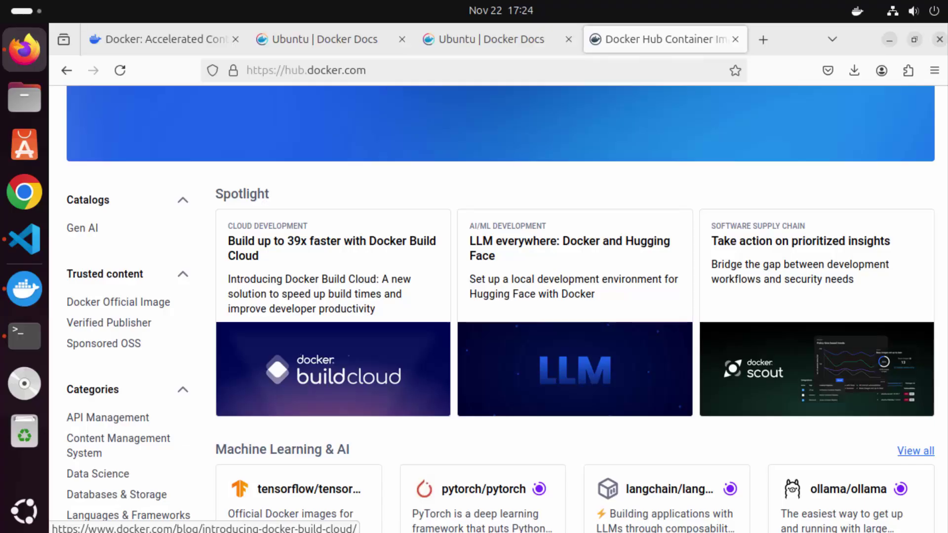
scroll(334, 346, "down", 2)
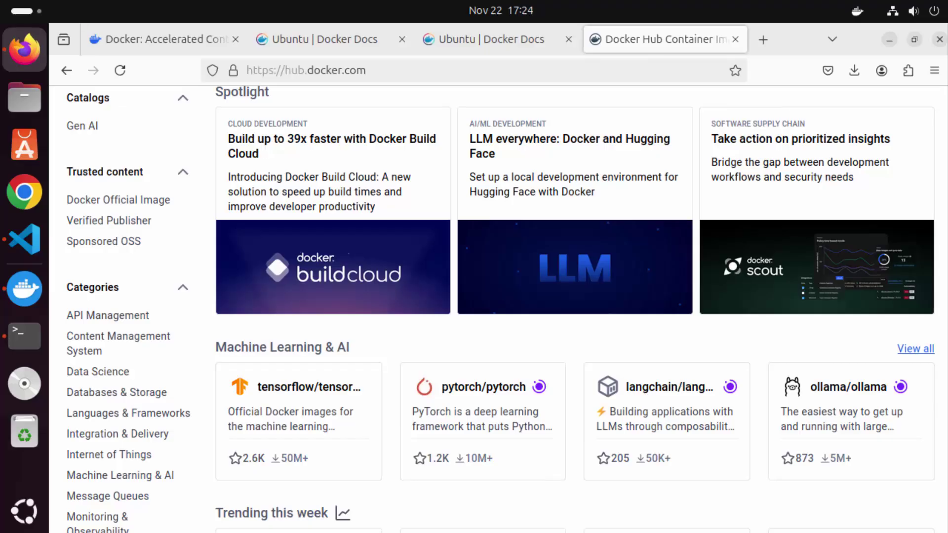
scroll(574, 306, "down", 3)
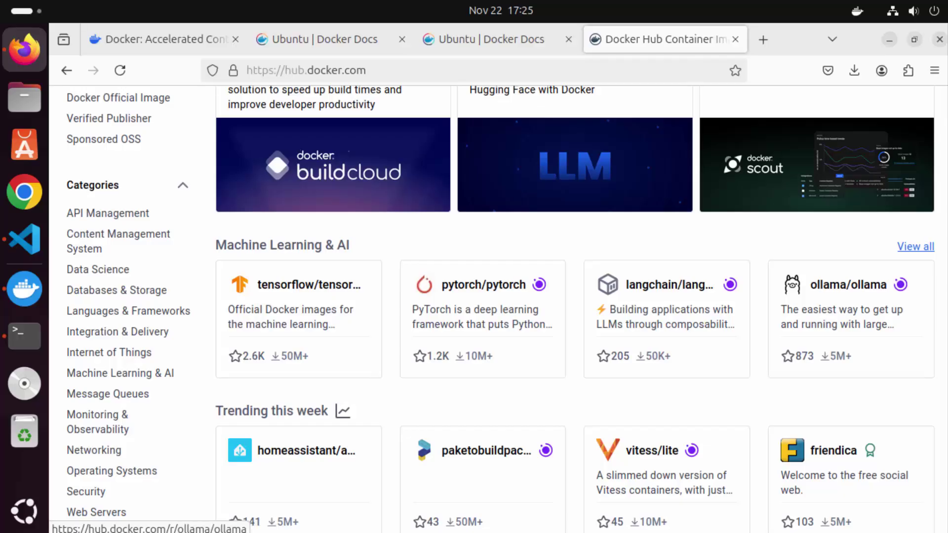
scroll(849, 320, "down", 5)
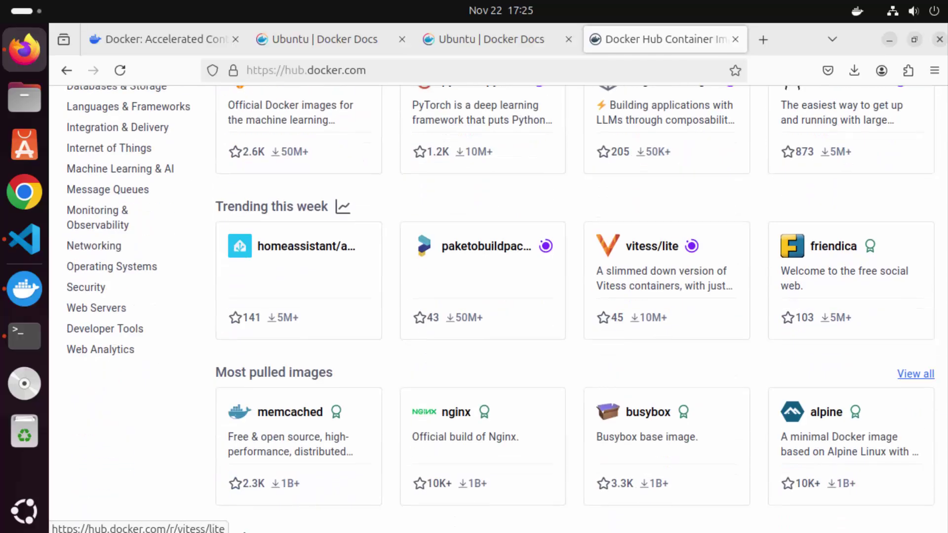
scroll(667, 281, "down", 3)
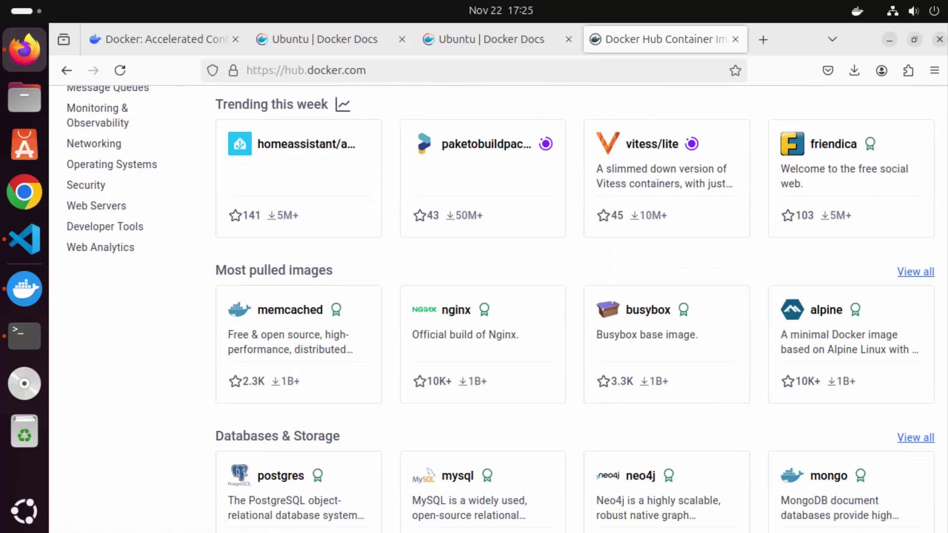
scroll(500, 309, "down", 9)
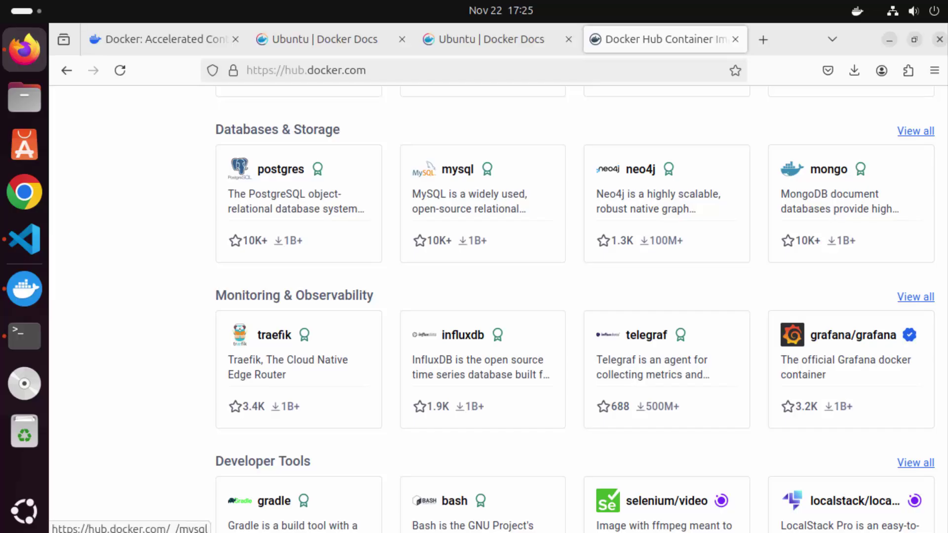
- Search Docker Hub for "postgres" and open the official postgres image page
key("Home")
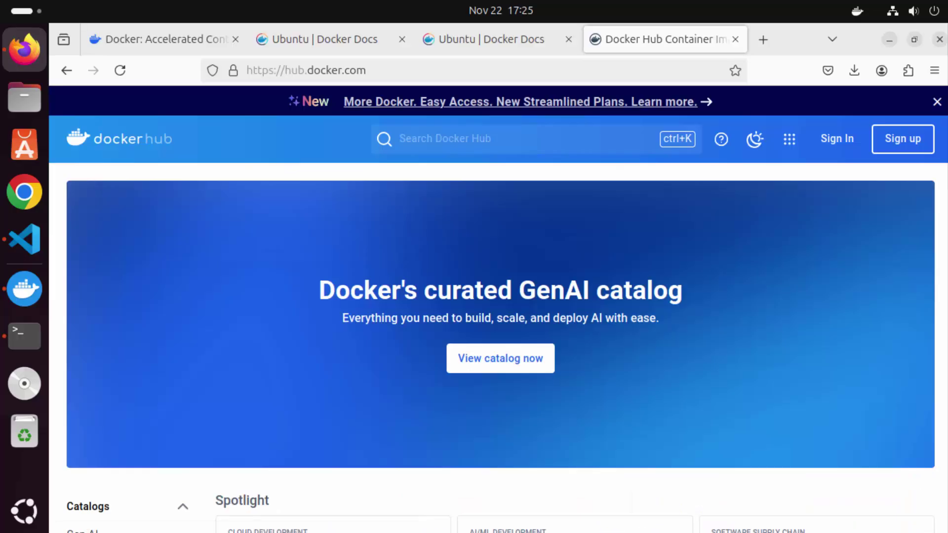
key("ctrl+k")
type("potgre")
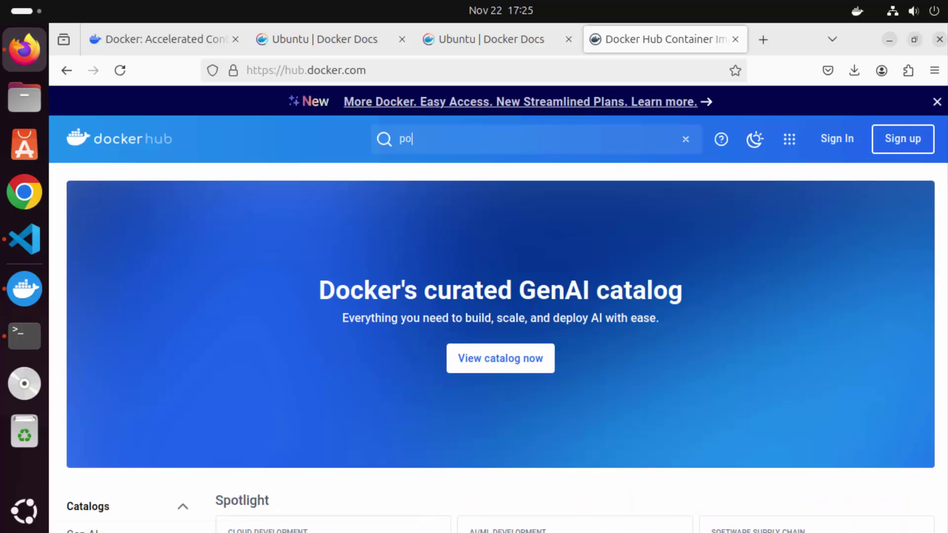
key("BackSpace")
key("BackSpace")
key("BackSpace")
key("BackSpace")
type("stgres")
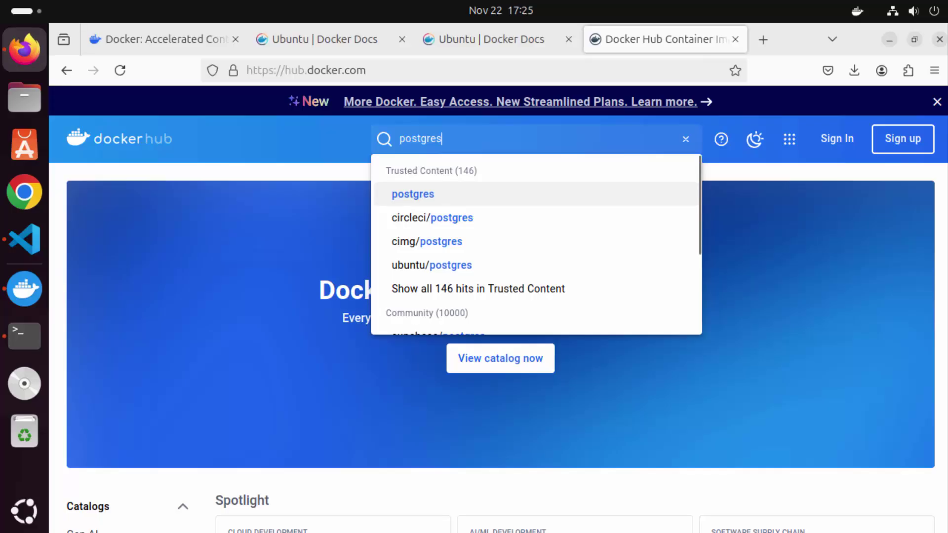
key("Return")
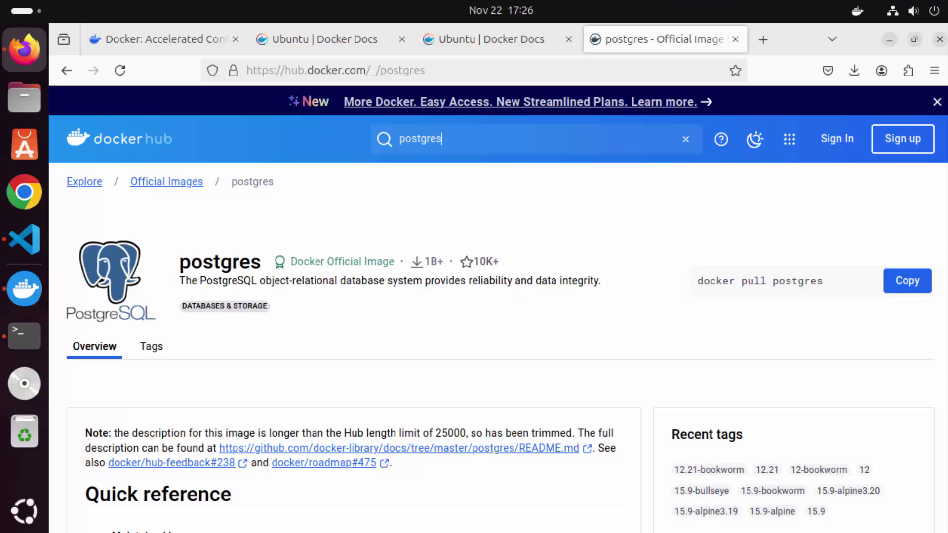
- Examine the postgres pull command, the supported tags and the quick reference details on the image page
double_click(798, 281)
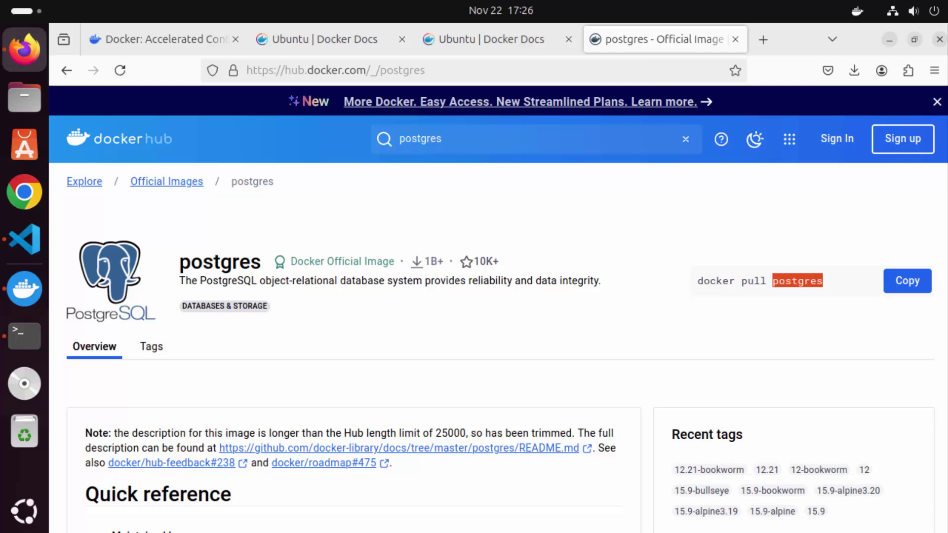
scroll(493, 307, "down", 8)
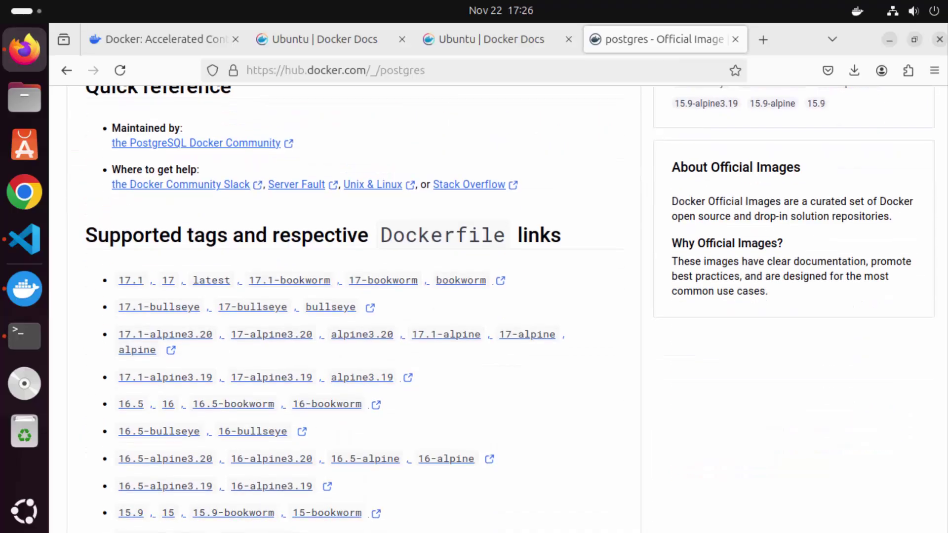
scroll(494, 306, "down", 4)
scroll(494, 306, "up", 2)
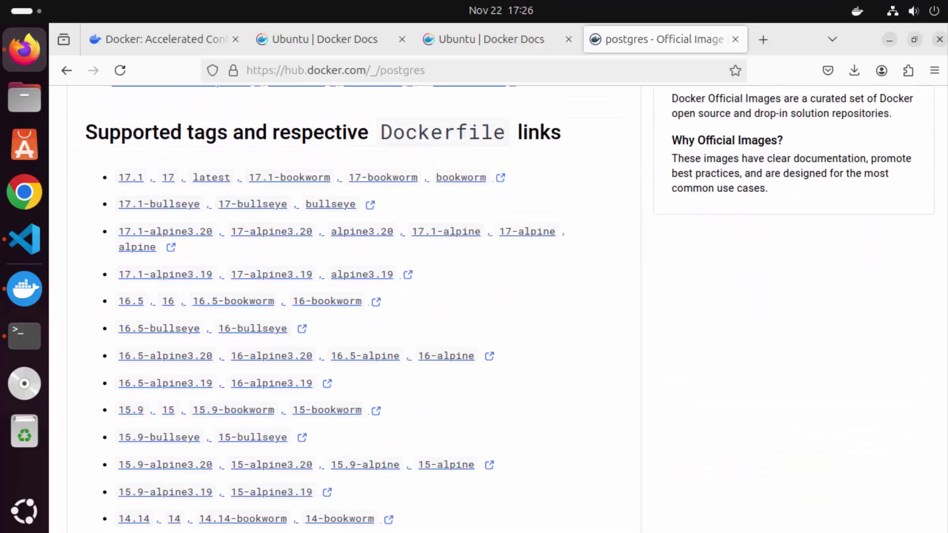
scroll(345, 306, "down", 7)
scroll(346, 306, "down", 9)
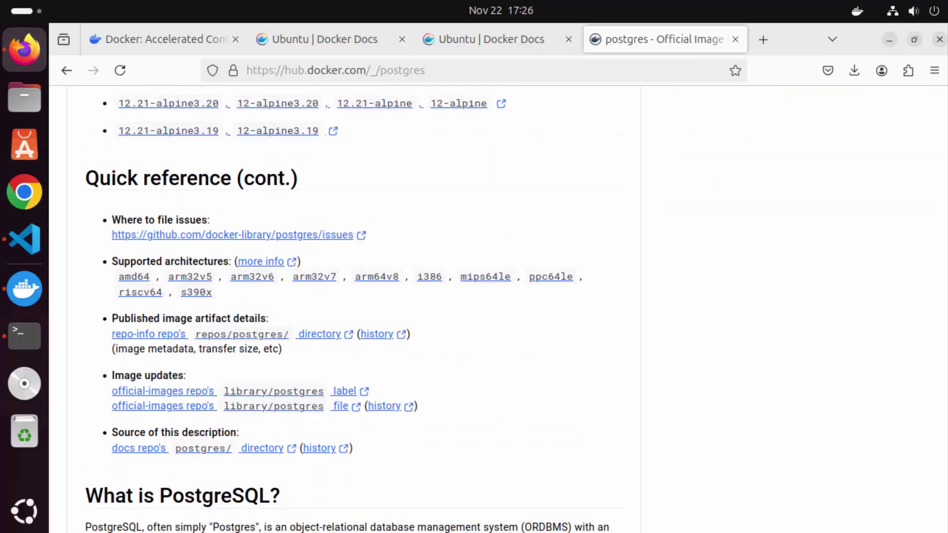
- Examine the postgres usage instructions, from starting an instance through psql and docker-compose to extending the image, and return to the page's beginning
scroll(345, 306, "down", 7)
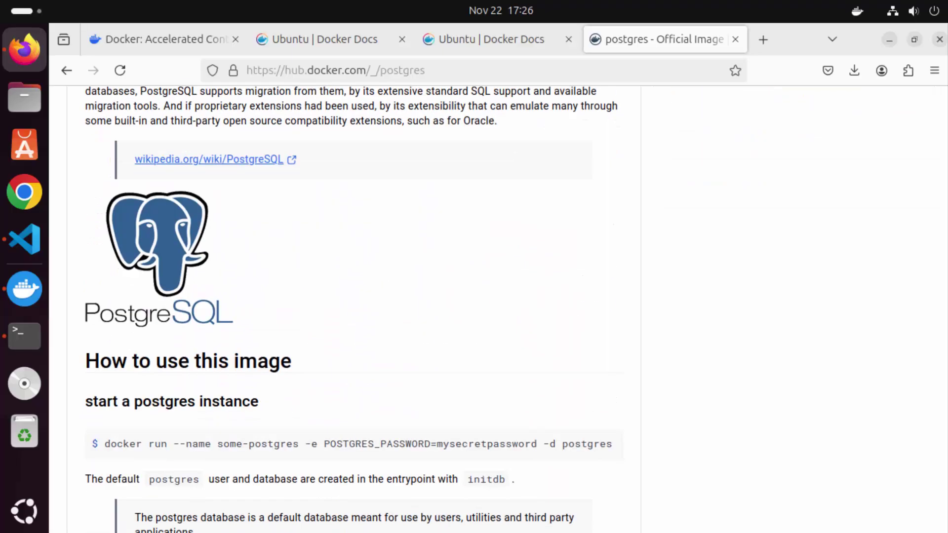
scroll(346, 242, "down", 3)
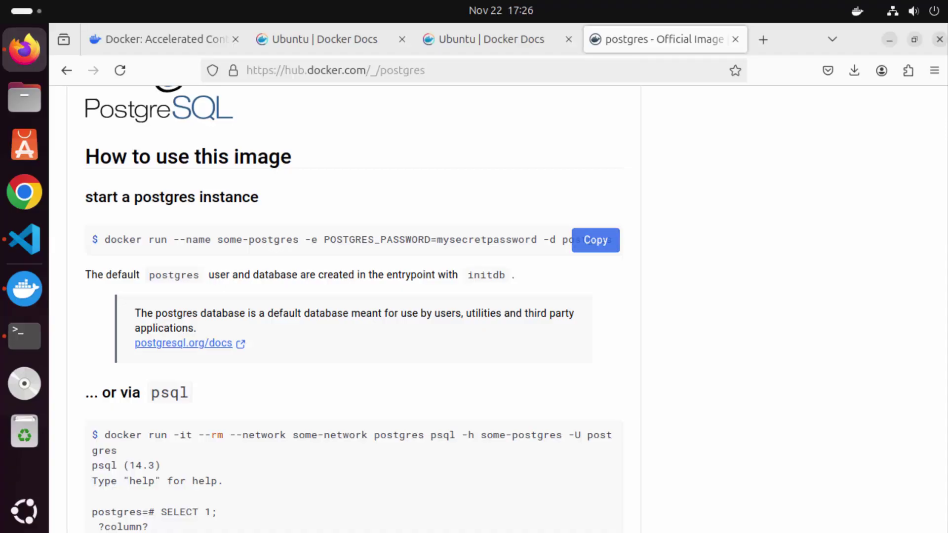
scroll(346, 242, "down", 2)
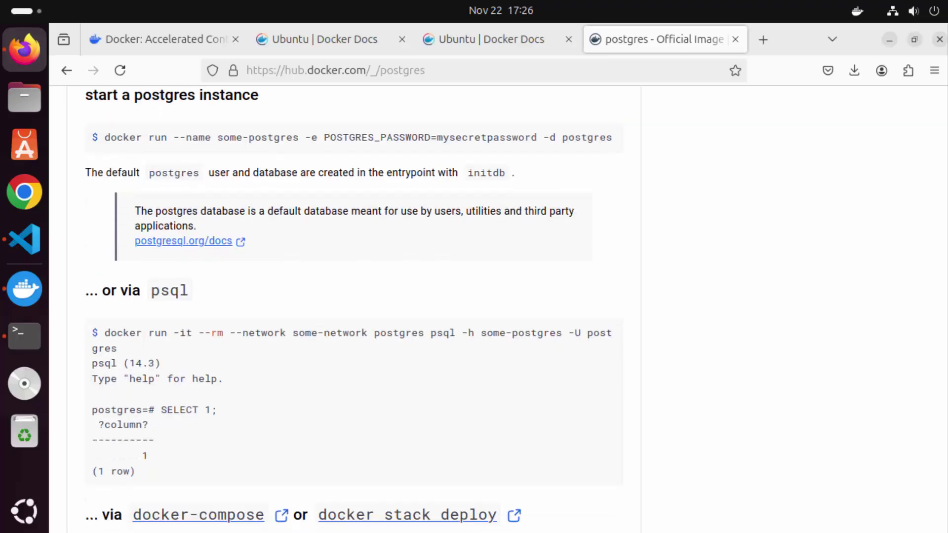
scroll(346, 242, "down", 2)
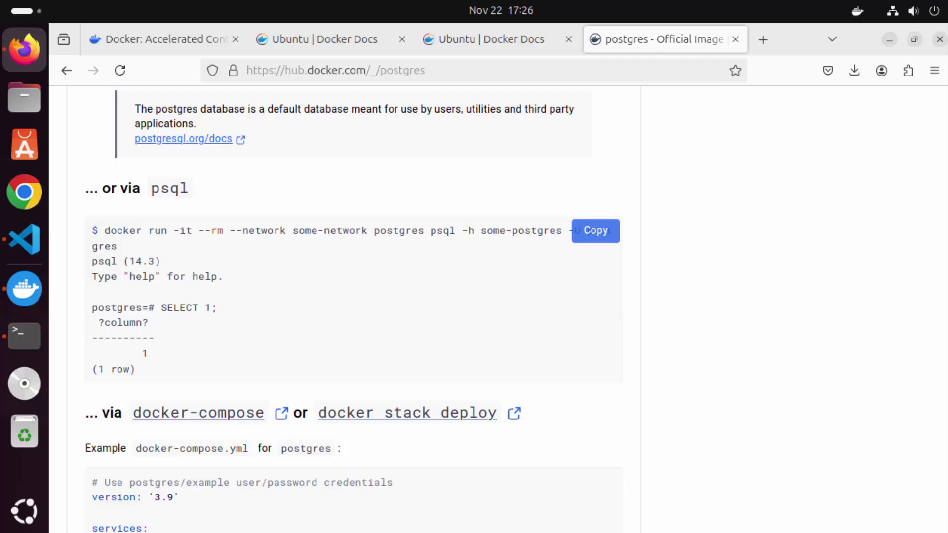
scroll(346, 242, "down", 12)
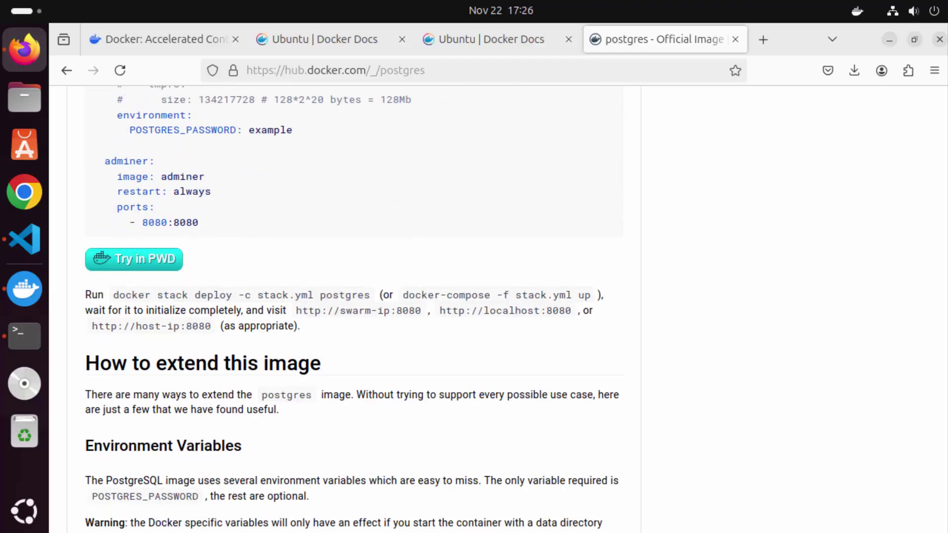
scroll(346, 306, "down", 8)
scroll(346, 306, "up", 20)
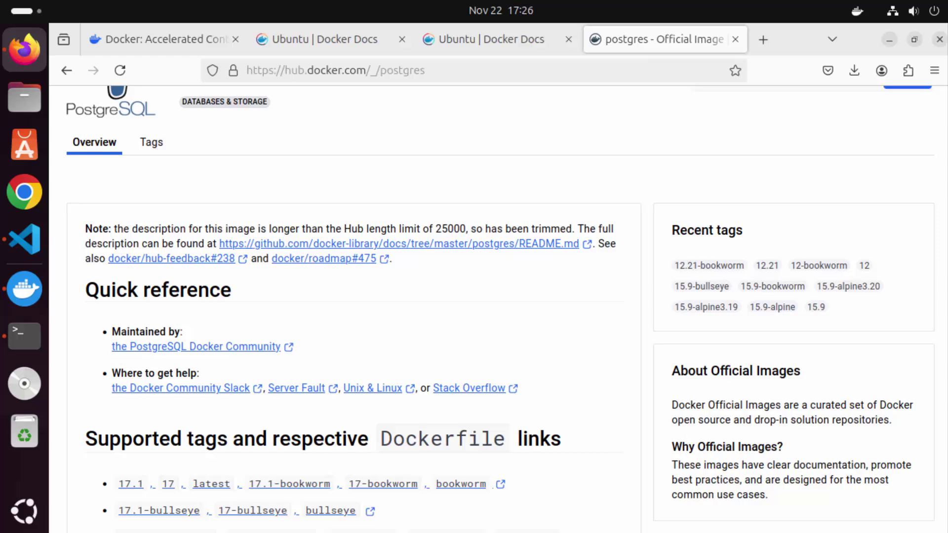
scroll(494, 306, "up", 4)
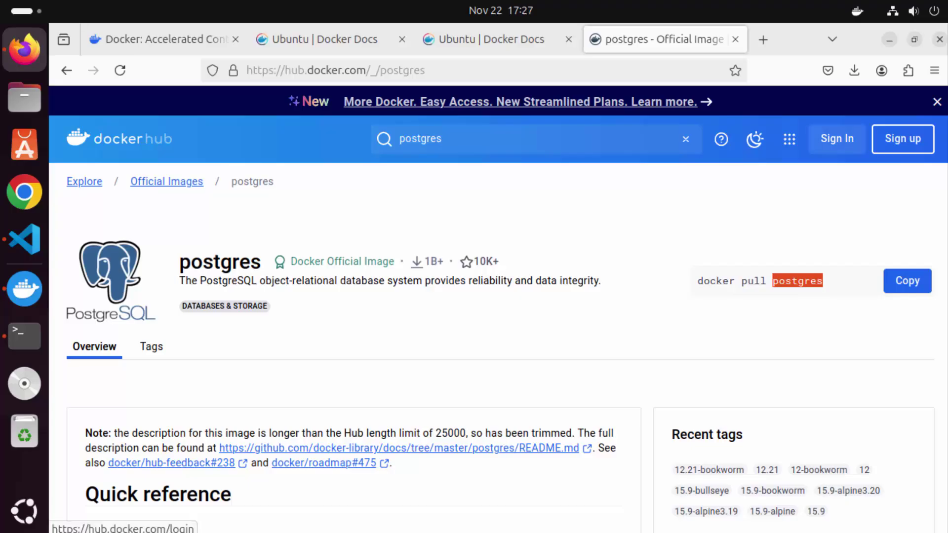
- Start signing in to Docker Hub and submit the account username
left_click(836, 139)
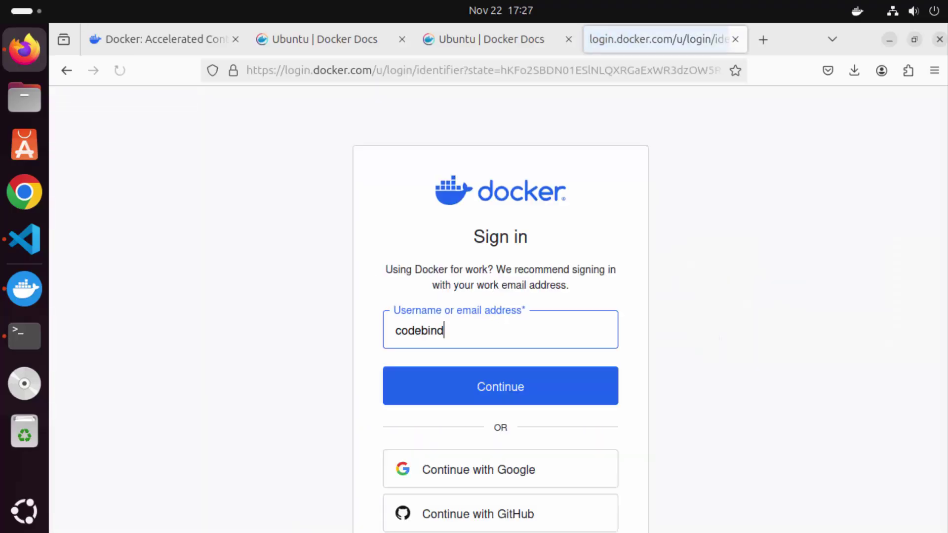
key("Return")
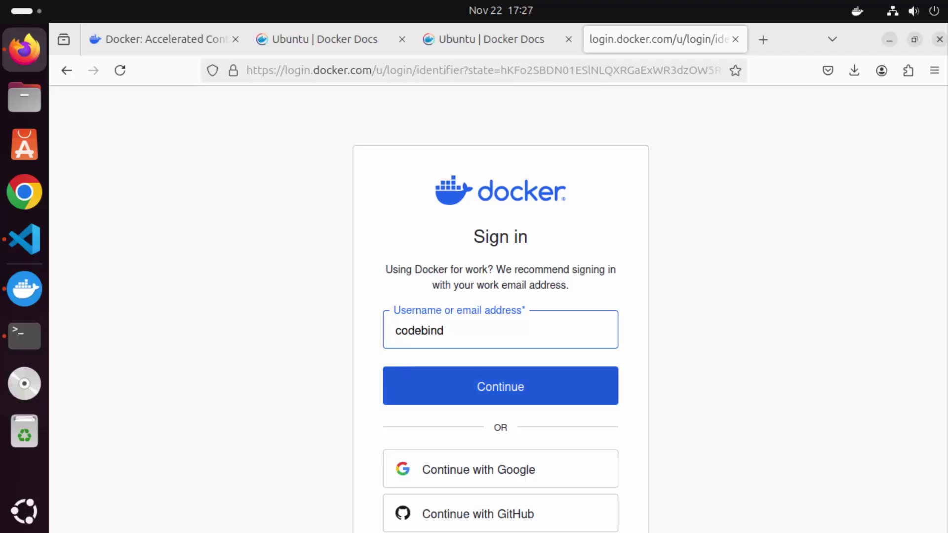